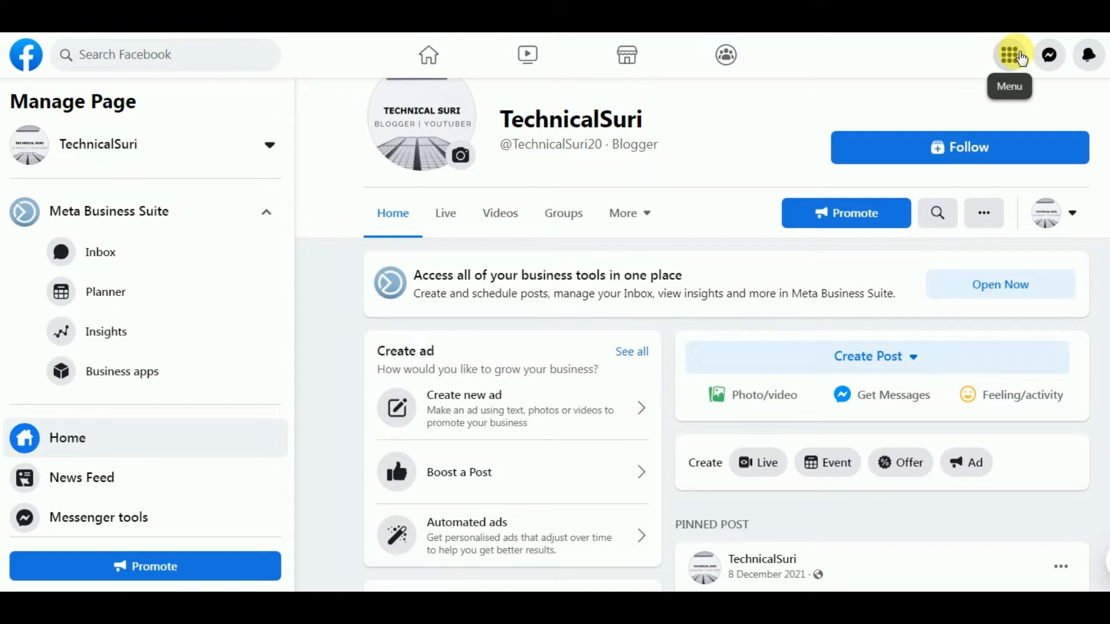
# Start a new Facebook Page from the main menu's Create section
pyautogui.click(1022, 58)
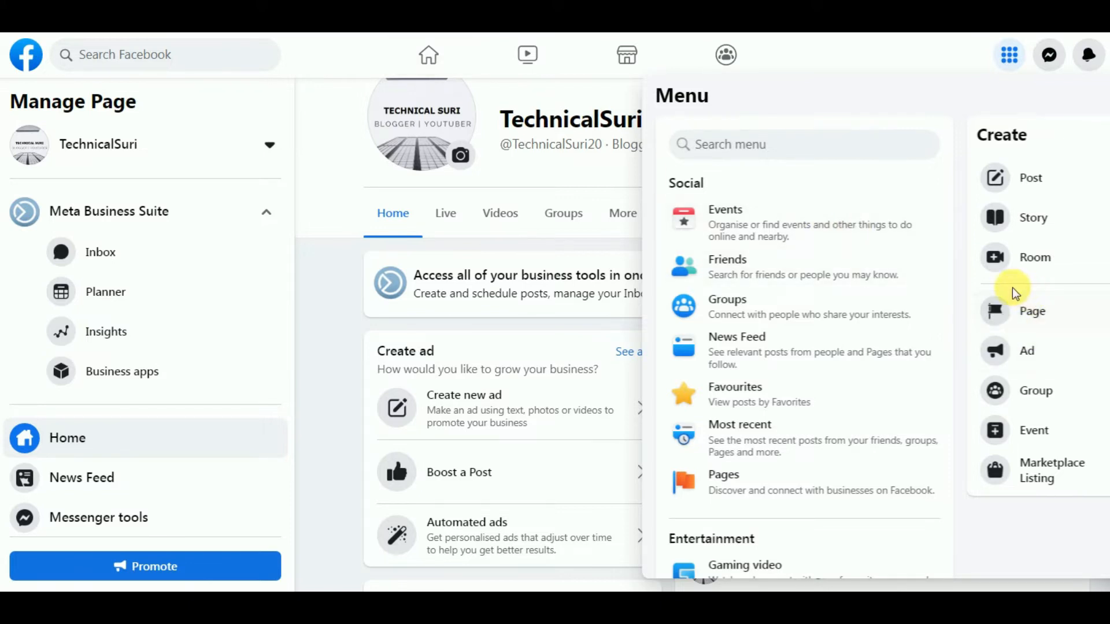
pyautogui.click(1075, 324)
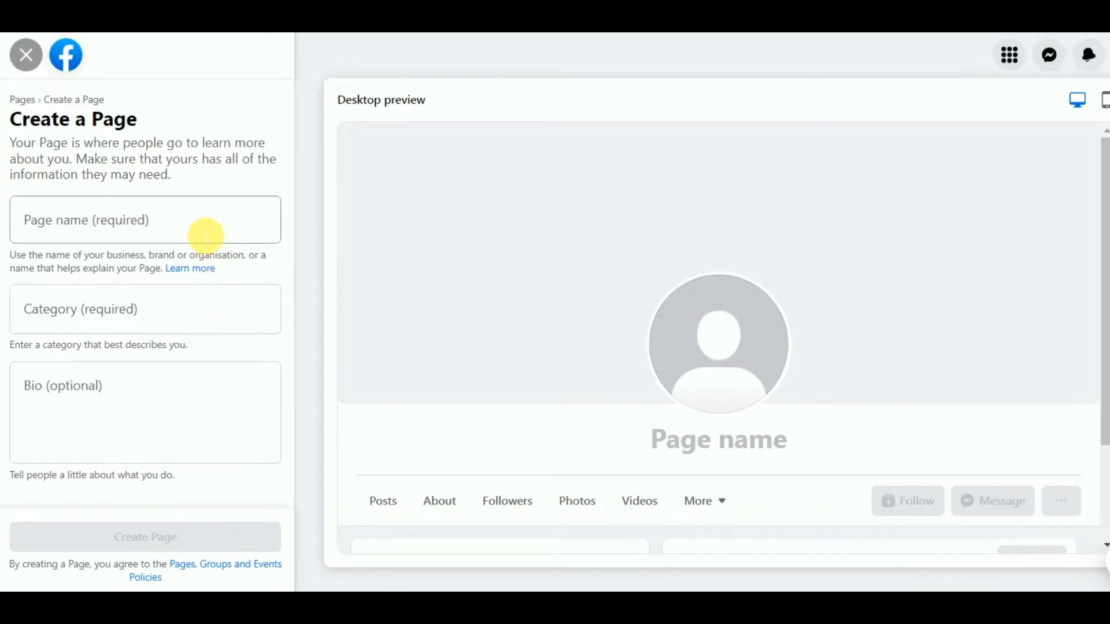
# Enter MyBusiness as the Page name
pyautogui.click(206, 224)
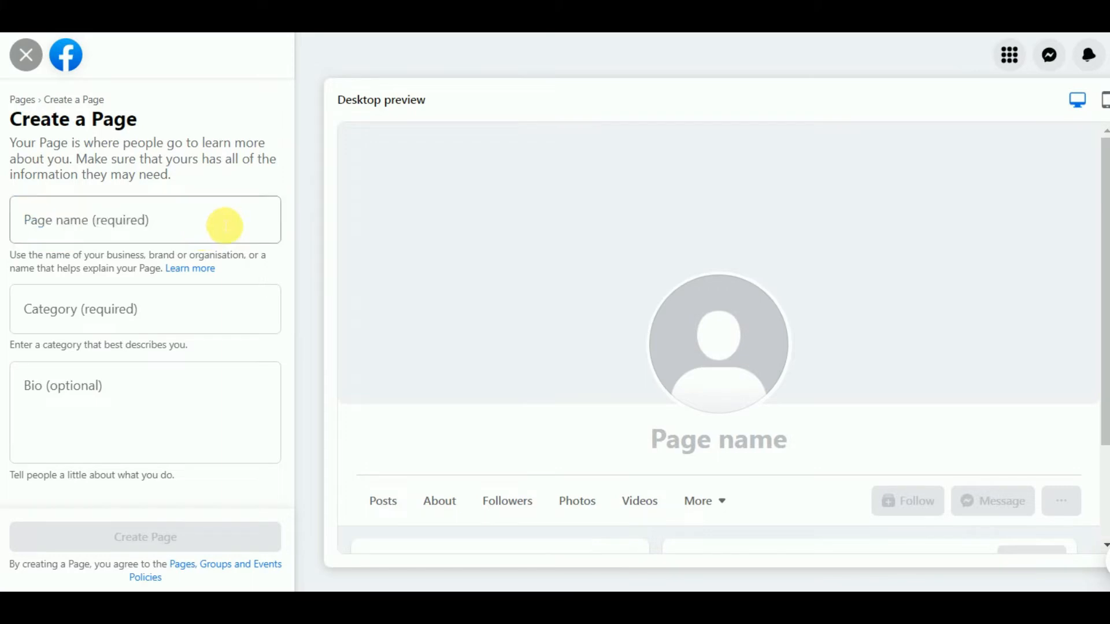
pyautogui.click(224, 224)
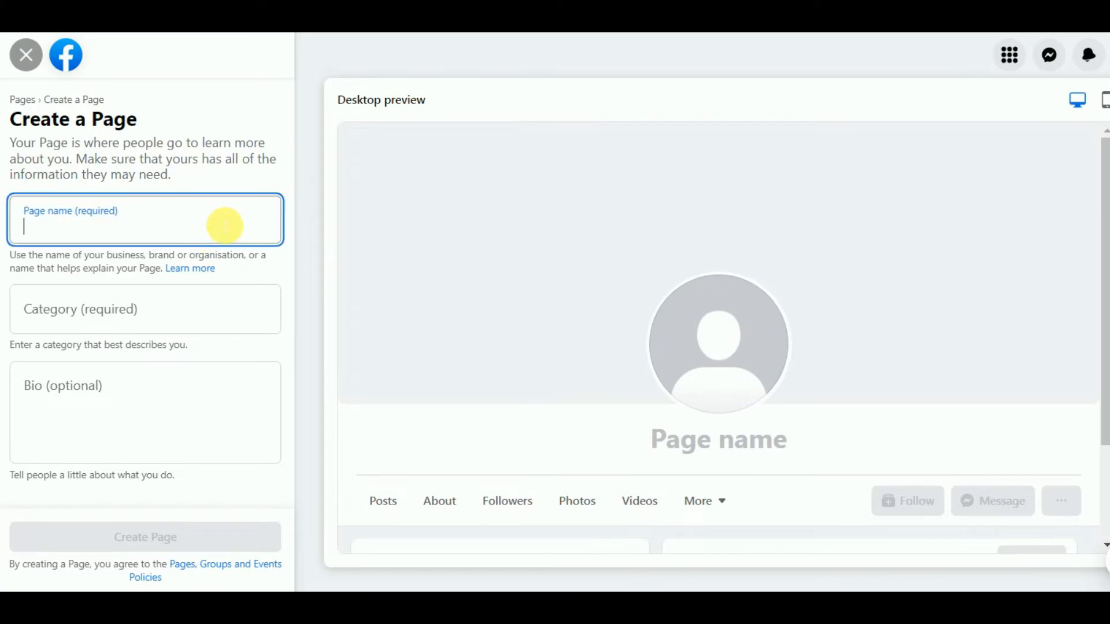
pyautogui.write('MyBusie')
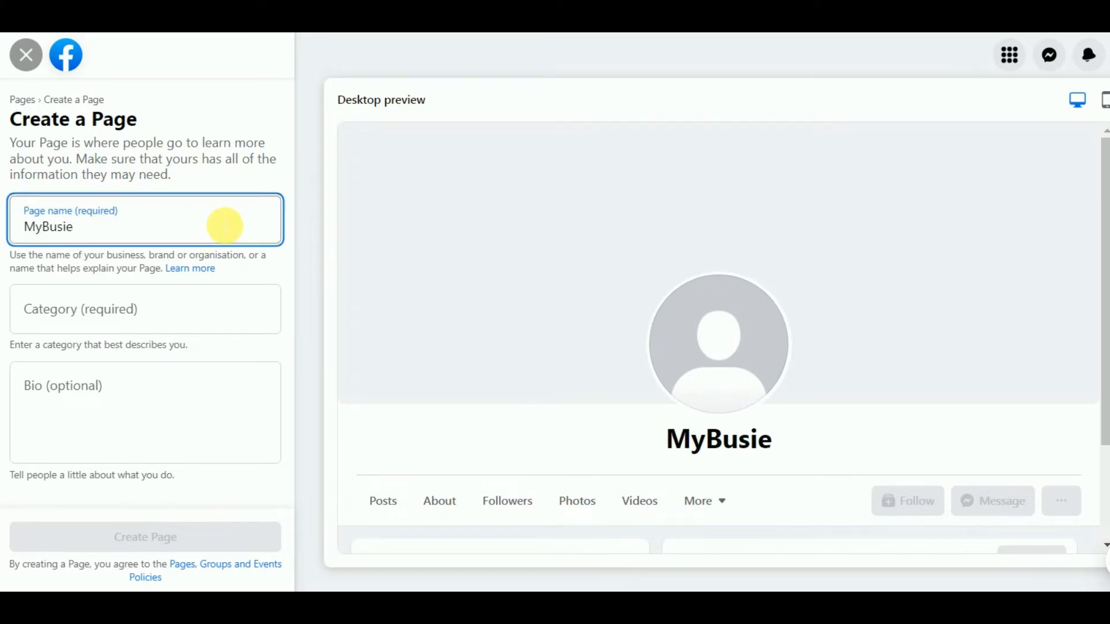
pyautogui.press('BackSpace')
pyautogui.press('BackSpace')
pyautogui.write('iness')
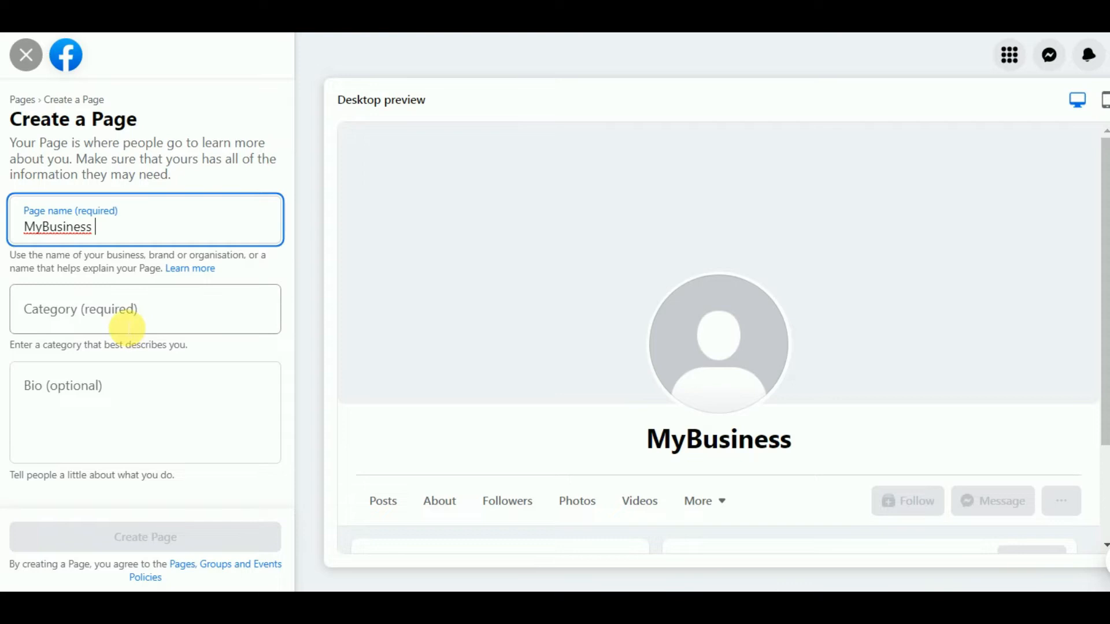
# Add Home businesses and Business supplies service as categories and create the Page
pyautogui.click(127, 327)
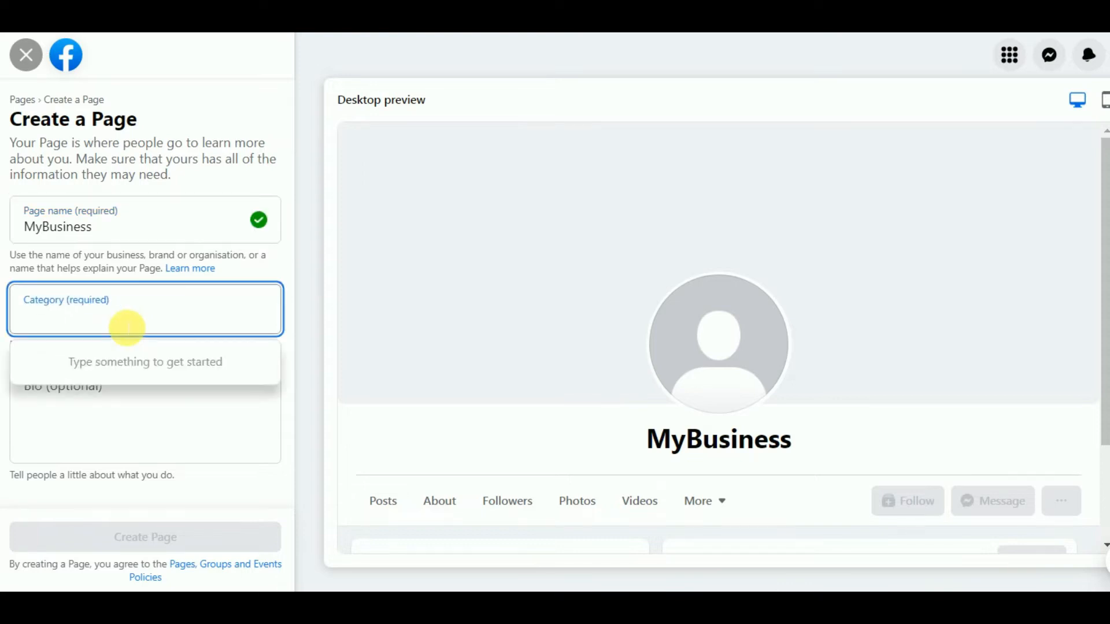
pyautogui.write('Business')
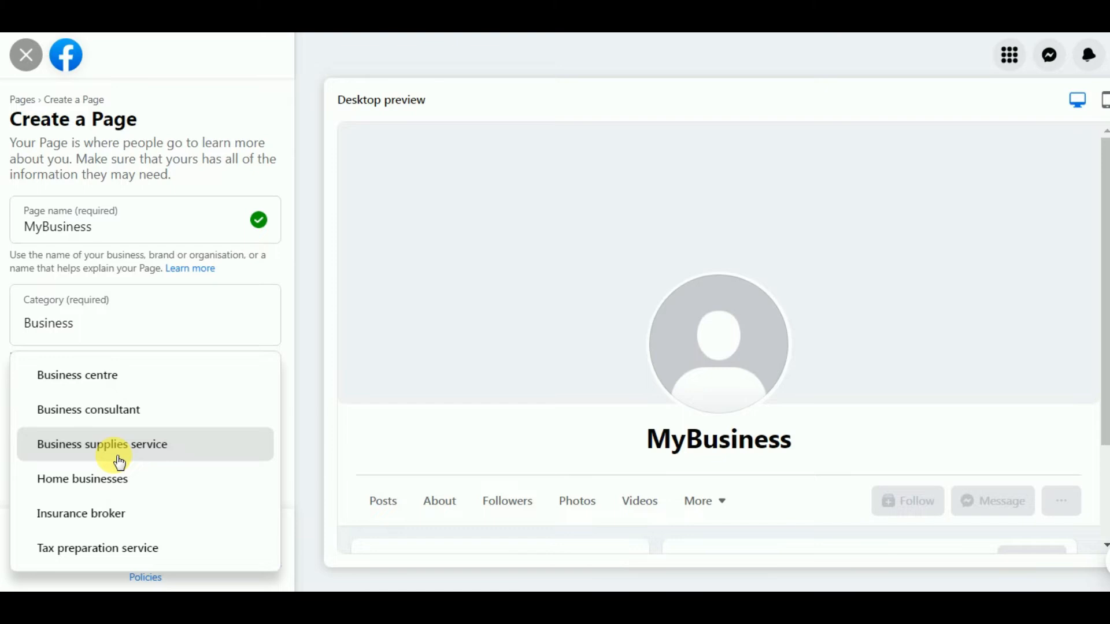
pyautogui.click(92, 496)
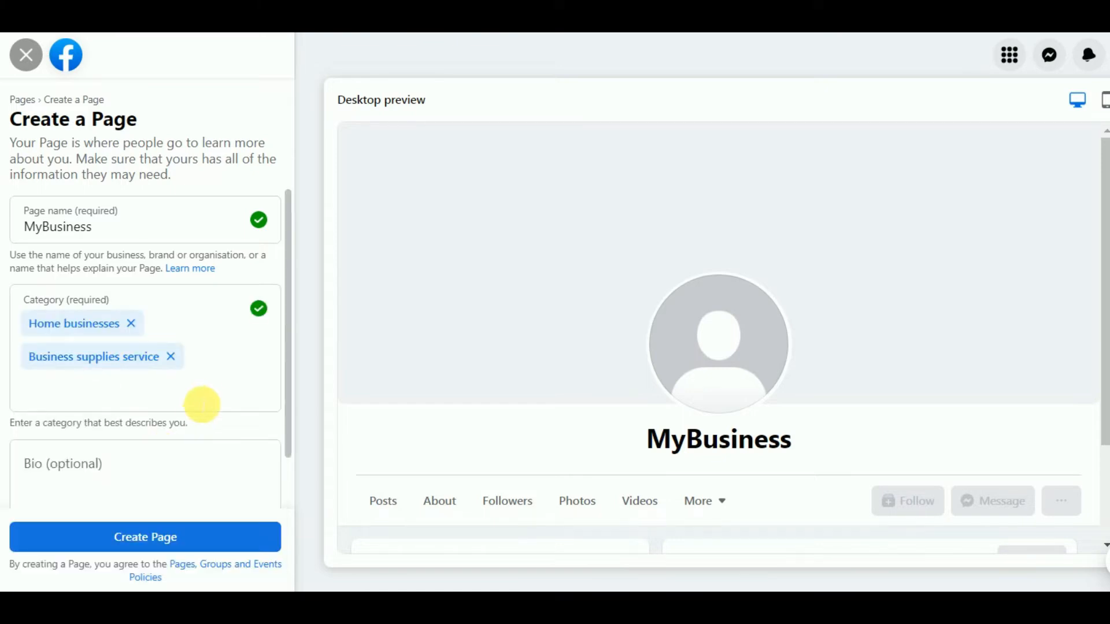
pyautogui.moveTo(287, 246); pyautogui.dragTo(288, 299)
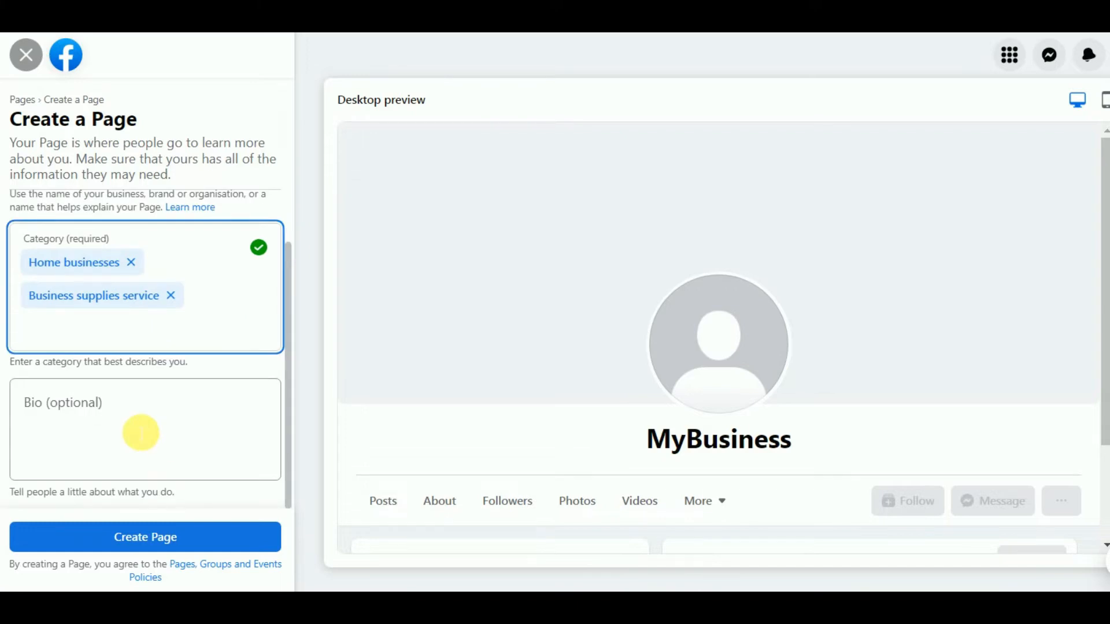
pyautogui.click(285, 481)
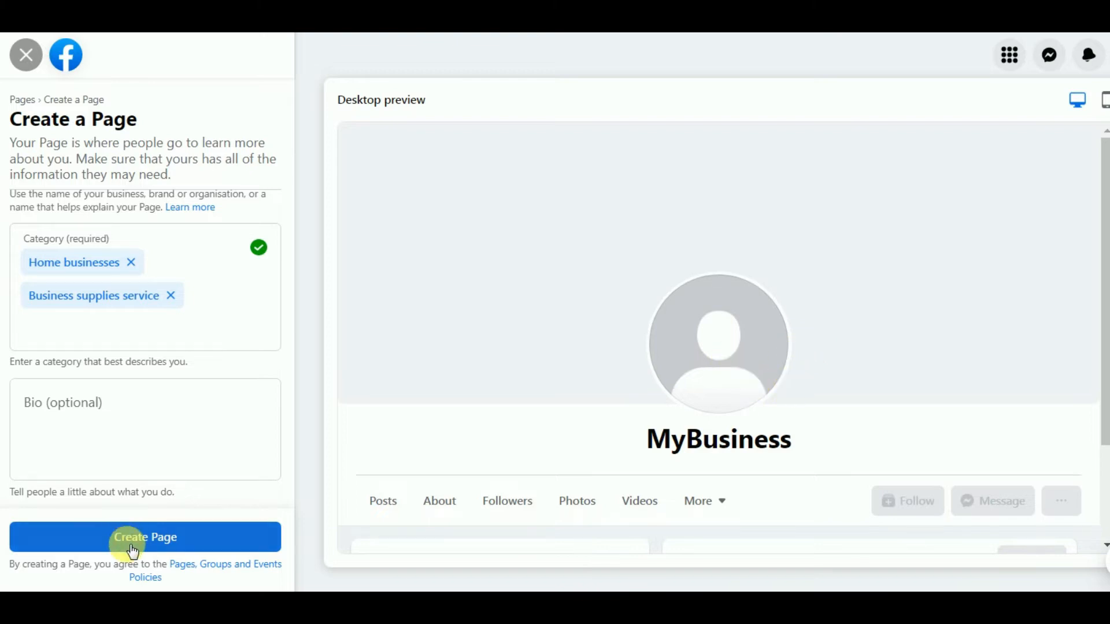
pyautogui.click(190, 541)
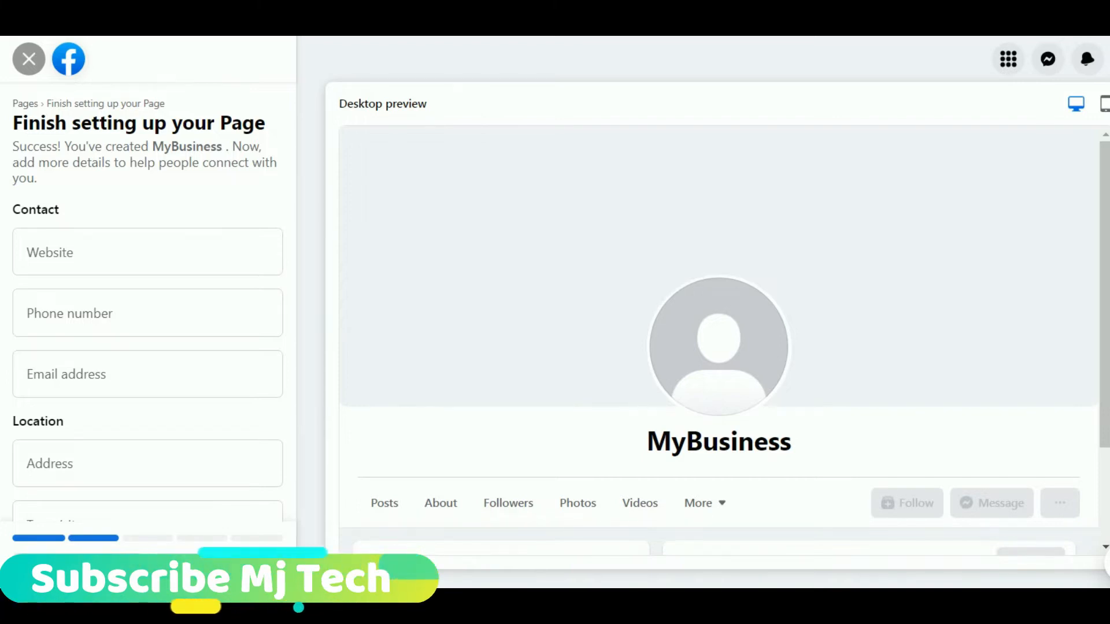
pyautogui.click(62, 251)
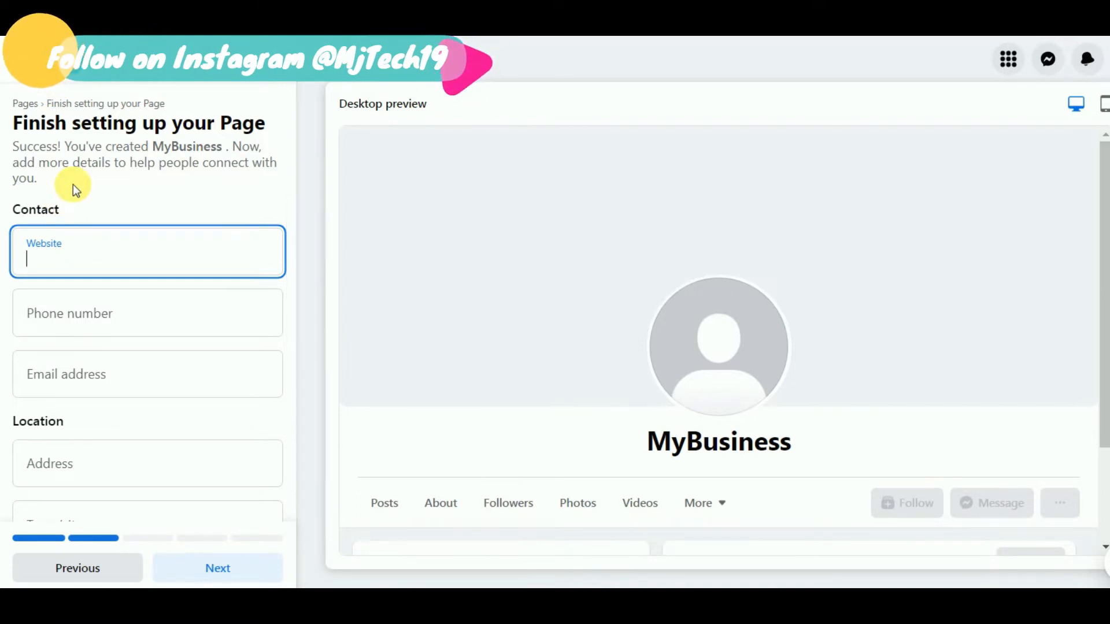
pyautogui.write('www.mybusiness.com')
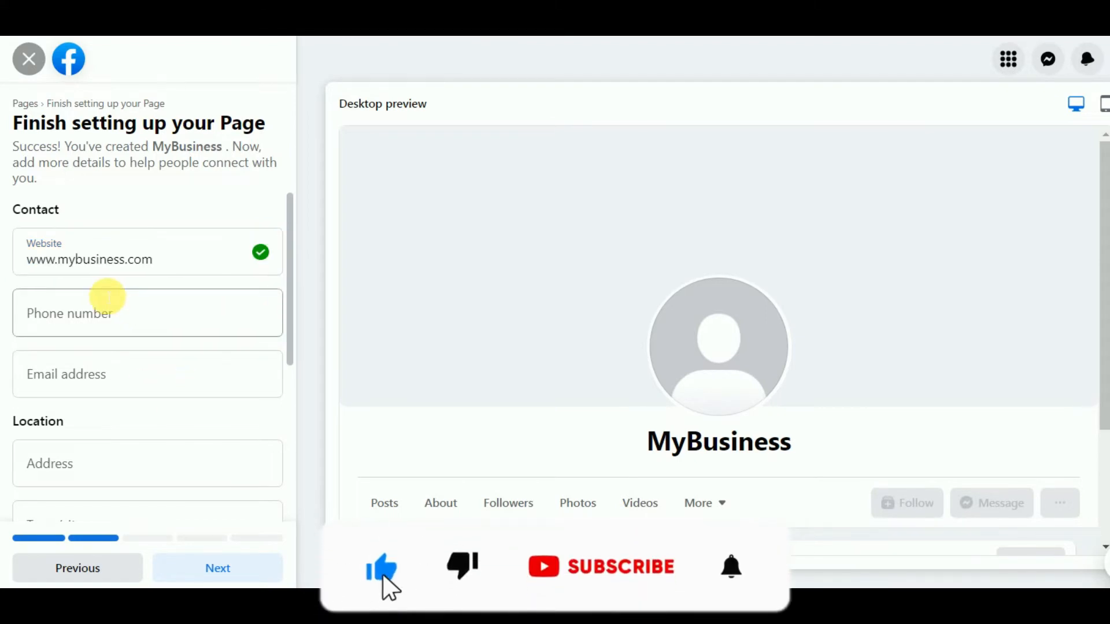
pyautogui.click(111, 307)
pyautogui.write('457')
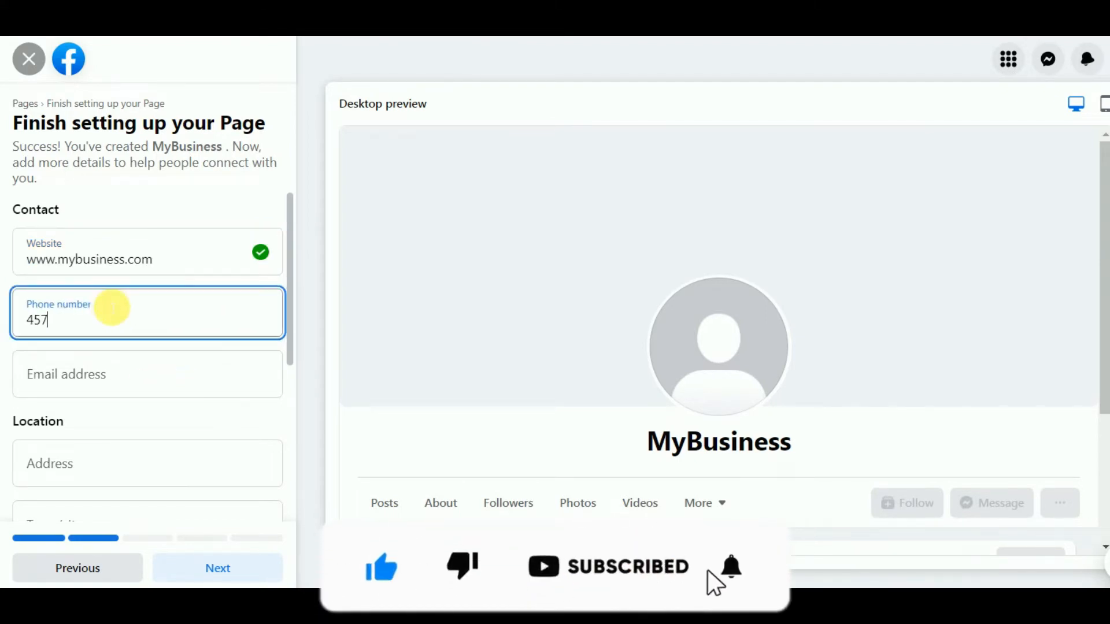
pyautogui.write('78943')
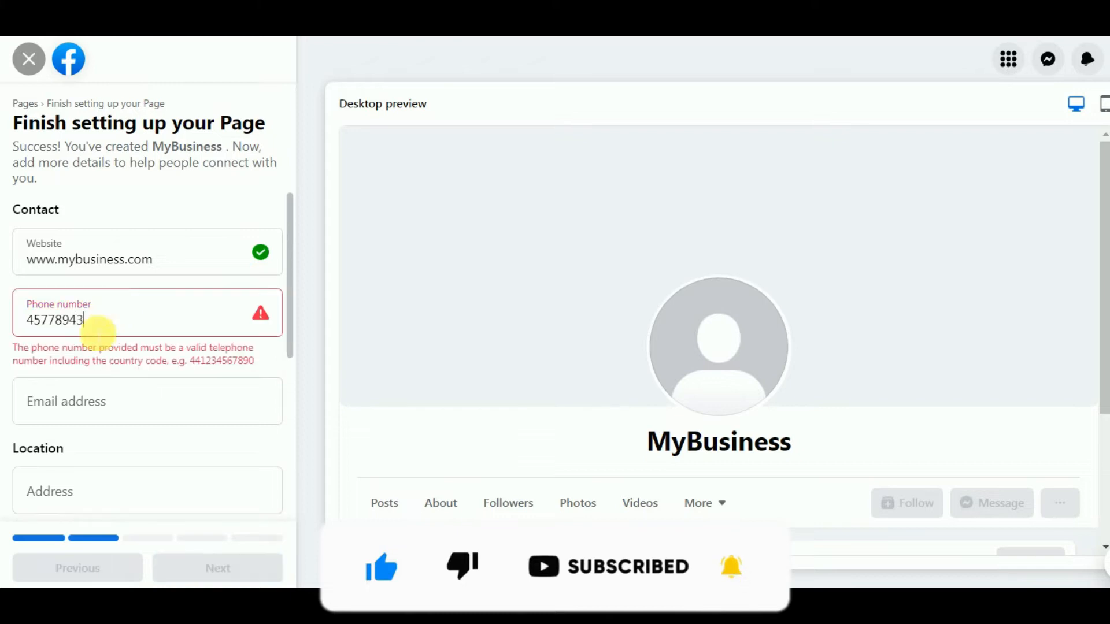
pyautogui.click(190, 365)
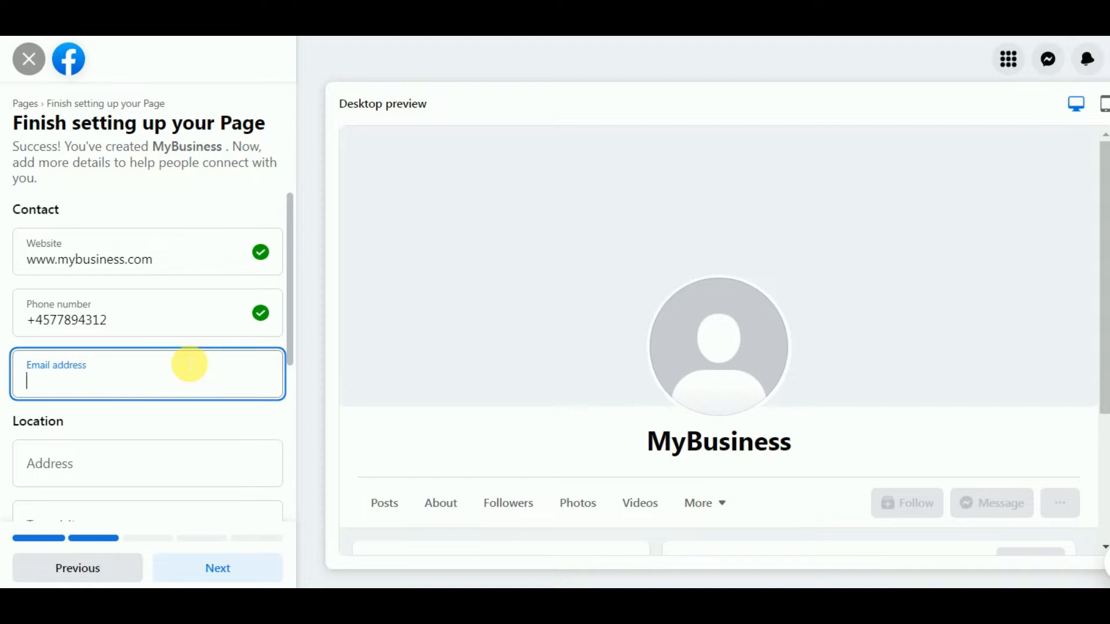
# Leave the business address blank and scroll down to the opening-hours options
pyautogui.scroll(-2, 79, 269)
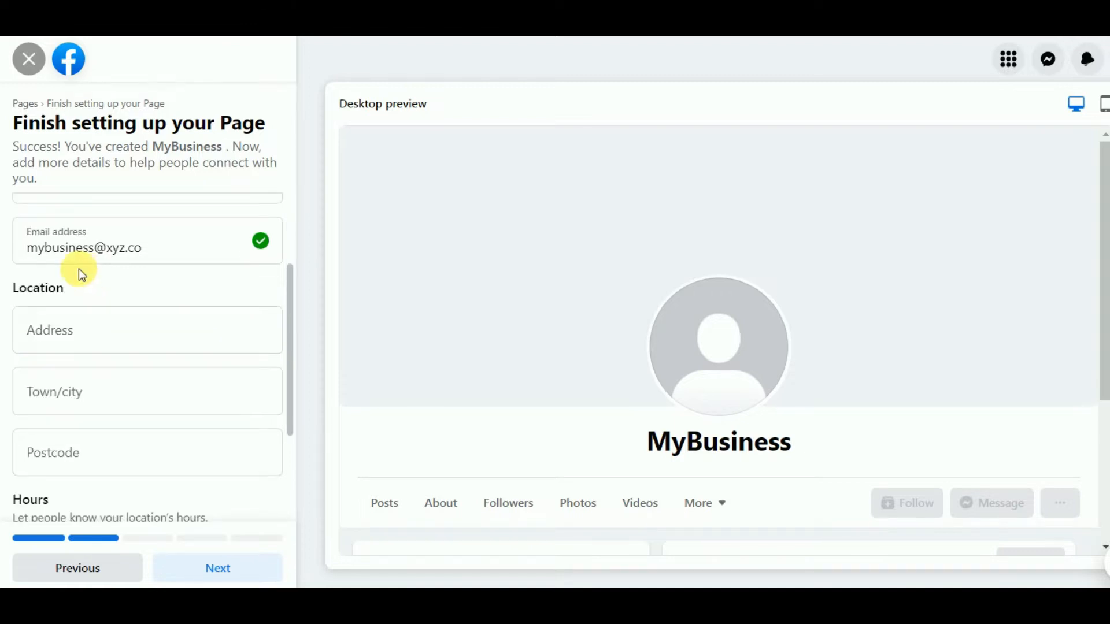
pyautogui.click(110, 339)
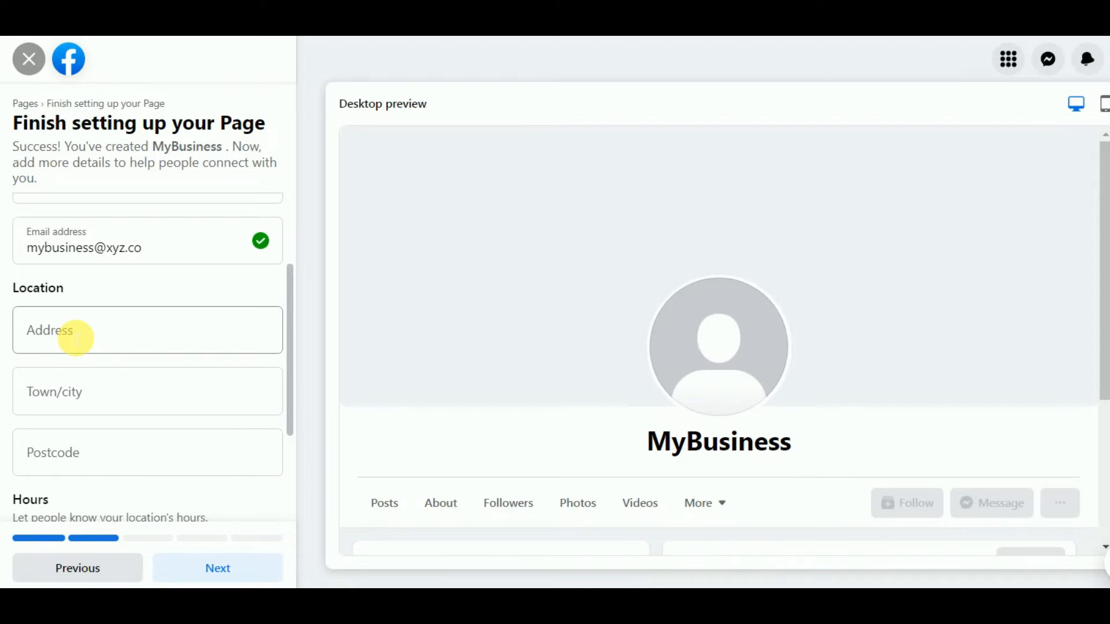
pyautogui.click(84, 300)
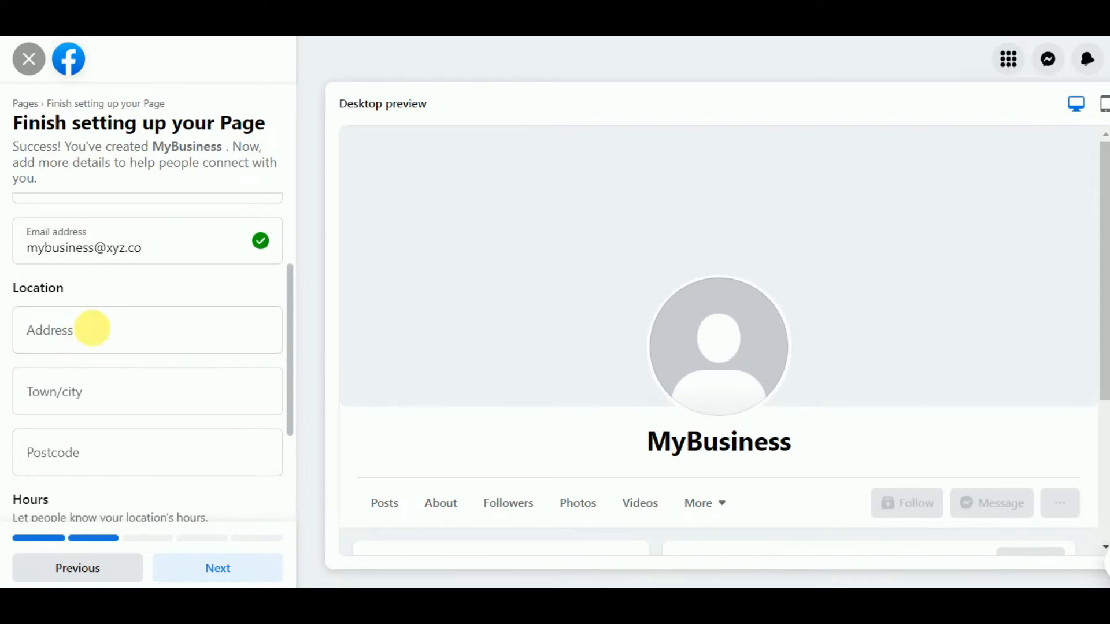
pyautogui.moveTo(289, 310); pyautogui.dragTo(292, 326)
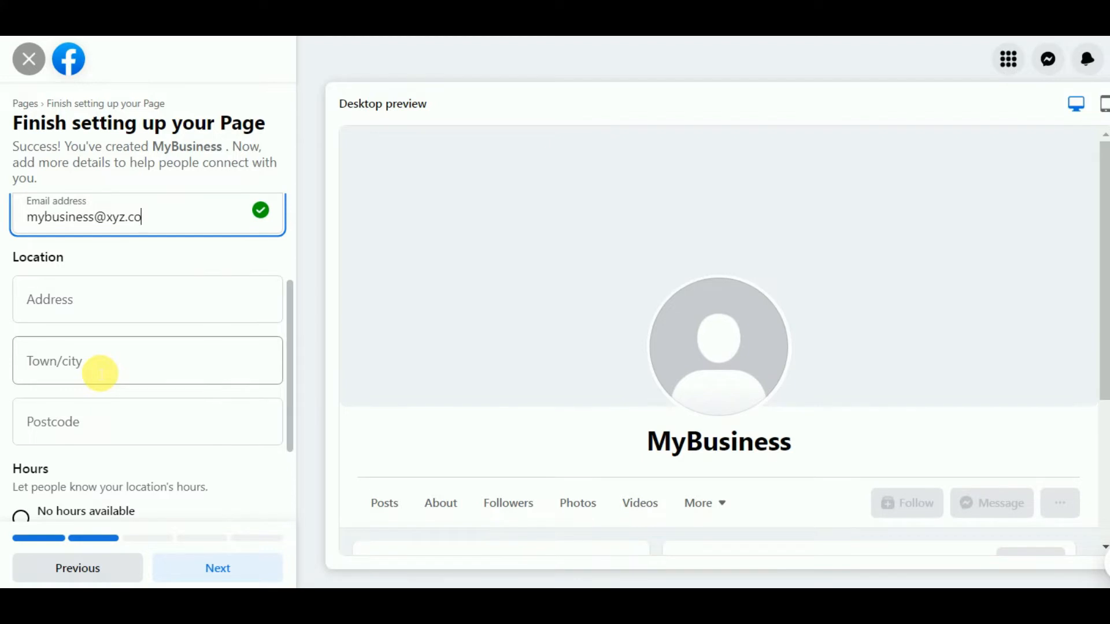
pyautogui.scroll(-2, 100, 373)
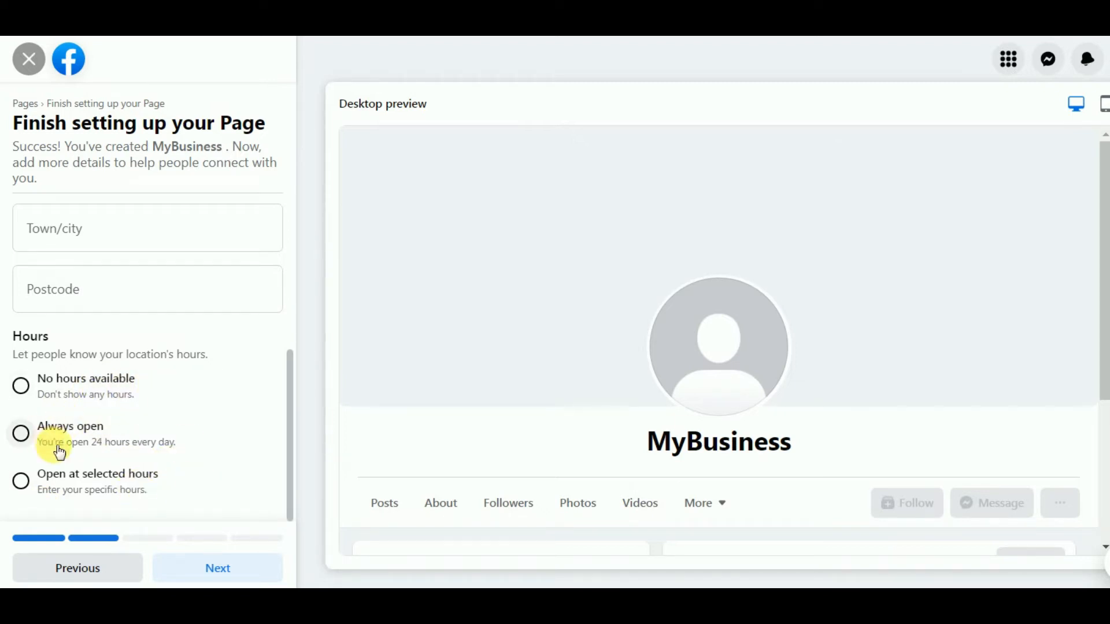
# Try Always open, then set Monday's selected hours to 01:00–02:00 and continue
pyautogui.click(21, 434)
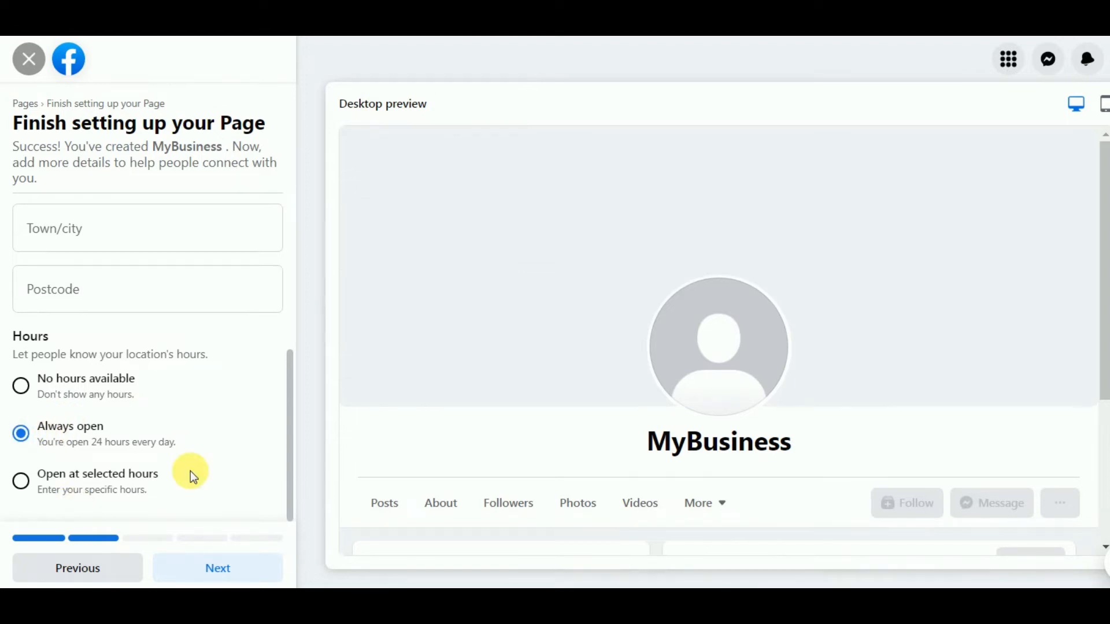
pyautogui.click(140, 484)
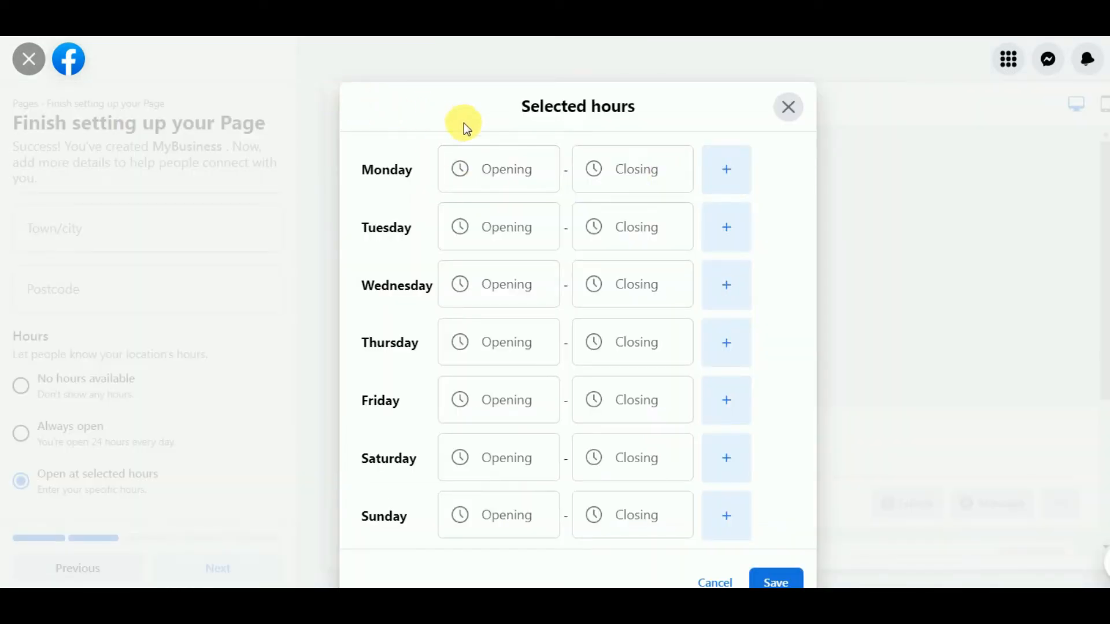
pyautogui.click(510, 180)
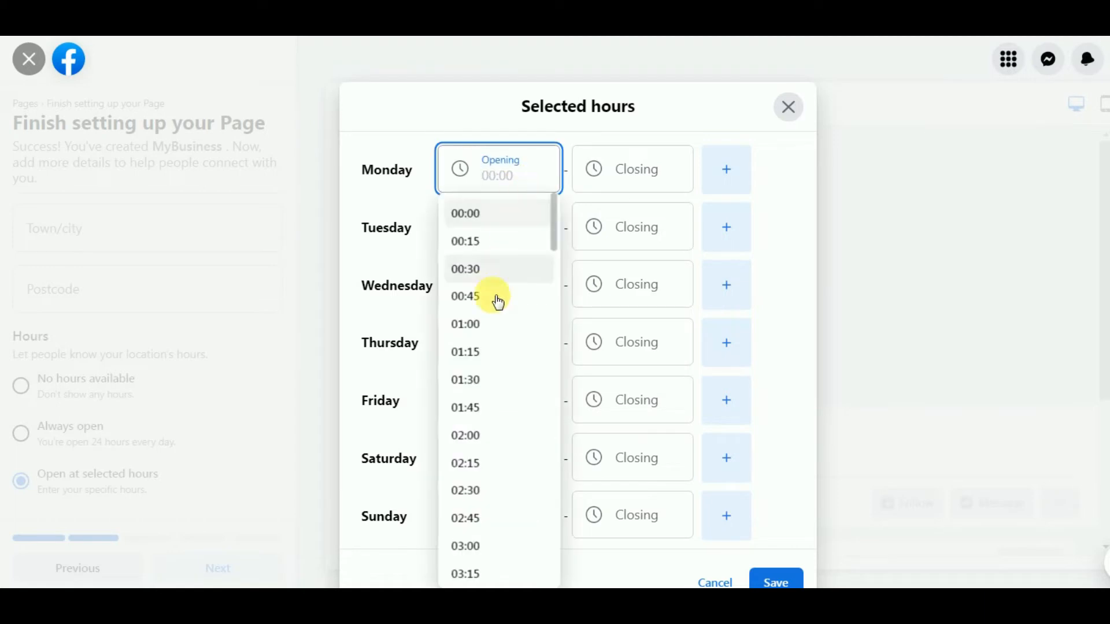
pyautogui.click(489, 322)
pyautogui.click(654, 169)
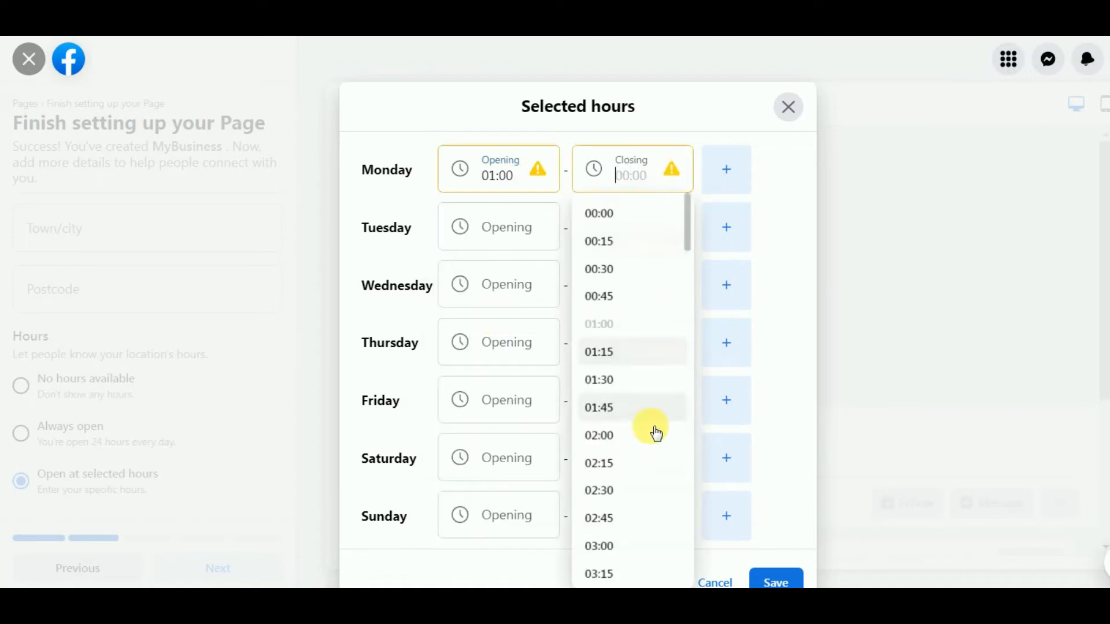
pyautogui.click(623, 433)
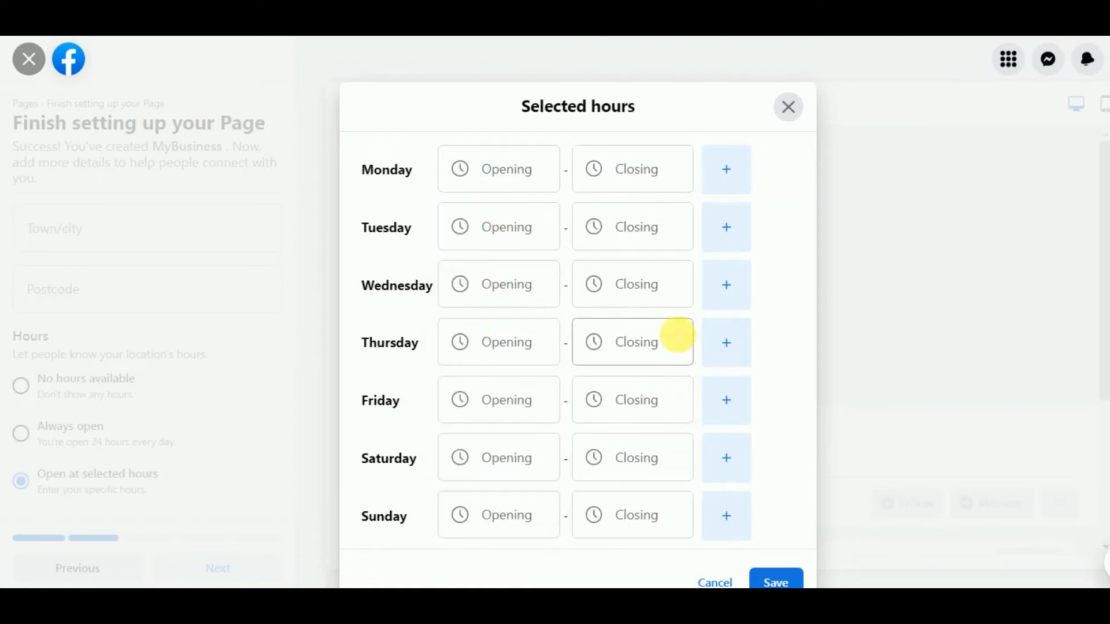
pyautogui.click(776, 580)
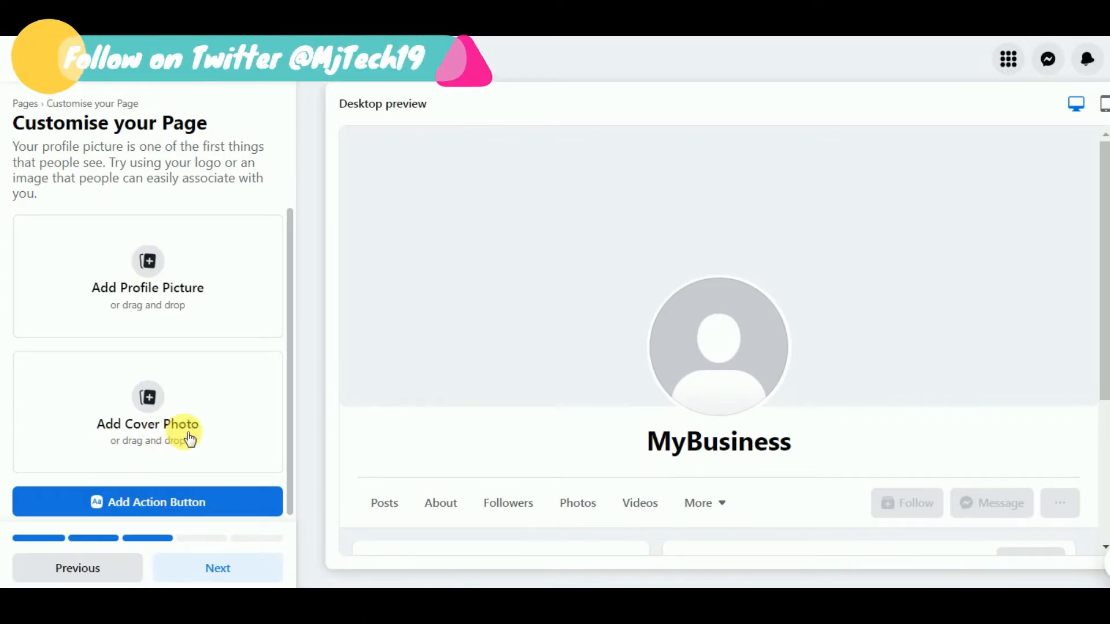
# Set the Page's action button to Call now, save it, and finish customising
pyautogui.scroll(-1, 174, 497)
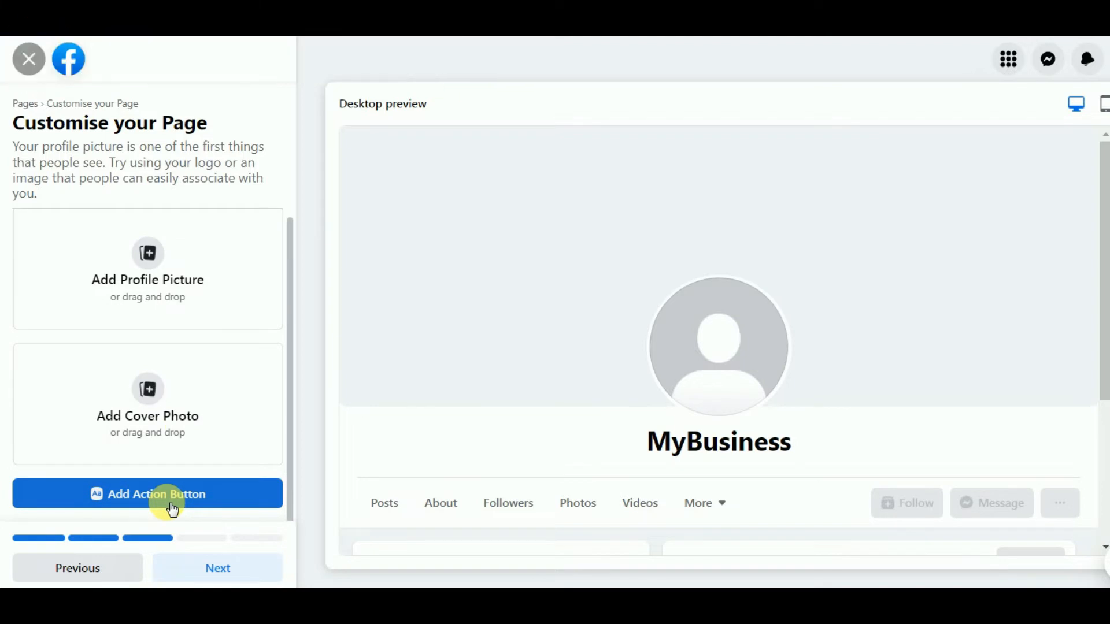
pyautogui.click(168, 504)
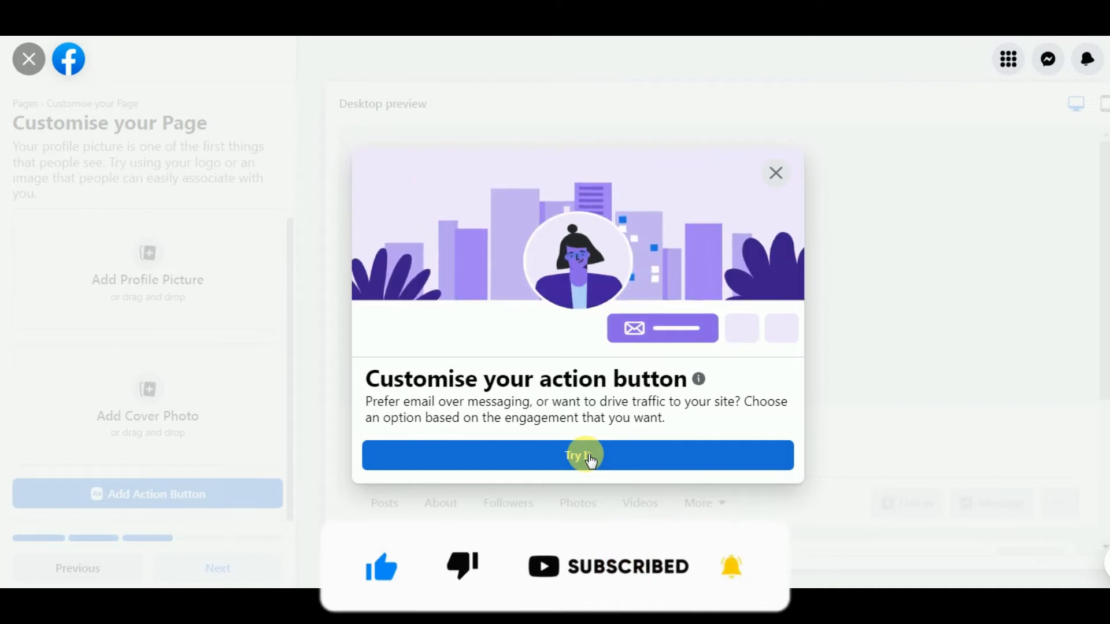
pyautogui.click(587, 456)
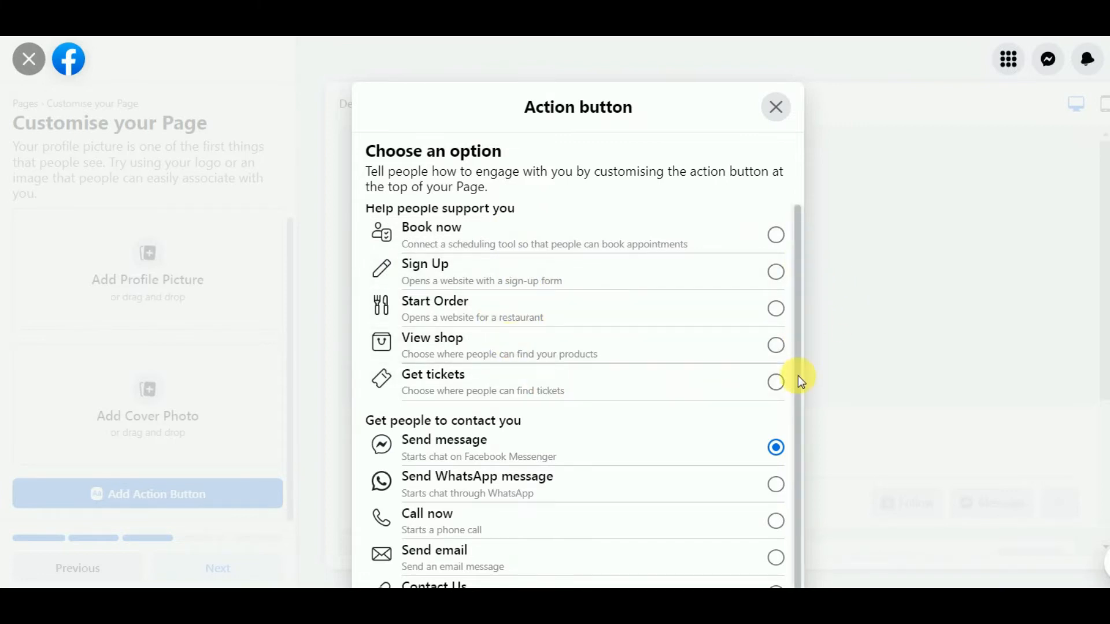
pyautogui.moveTo(798, 376); pyautogui.dragTo(798, 403)
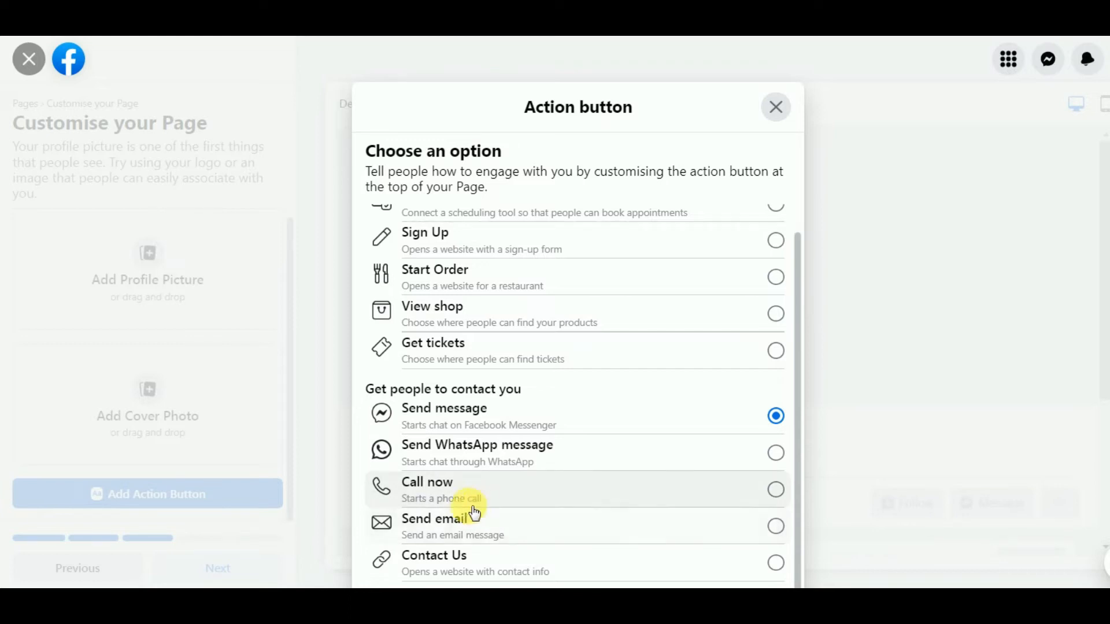
pyautogui.click(774, 491)
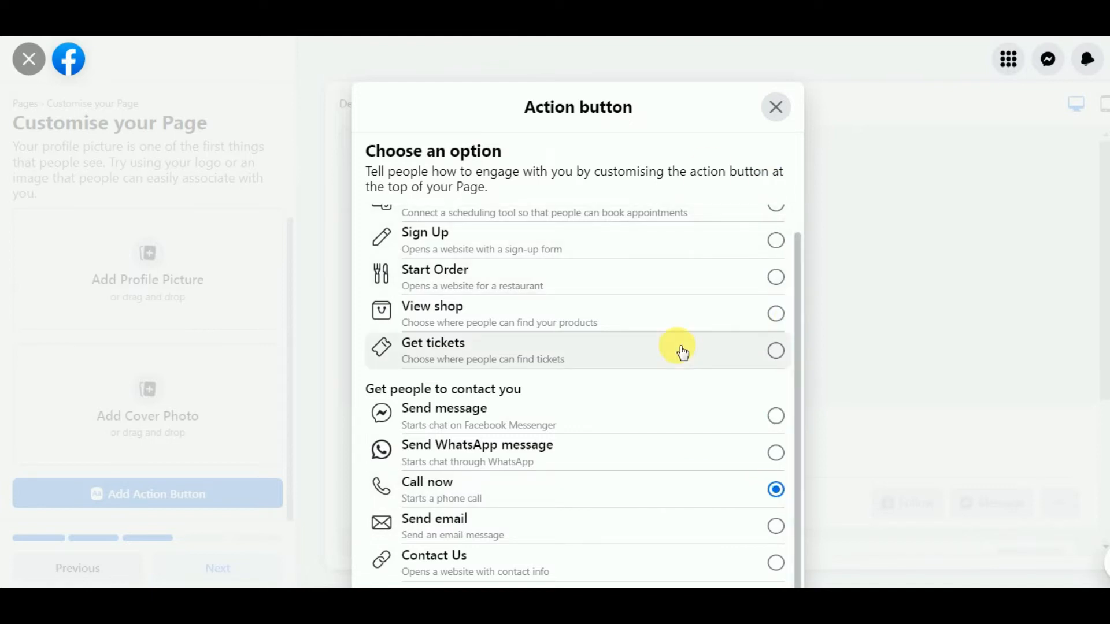
pyautogui.click(778, 107)
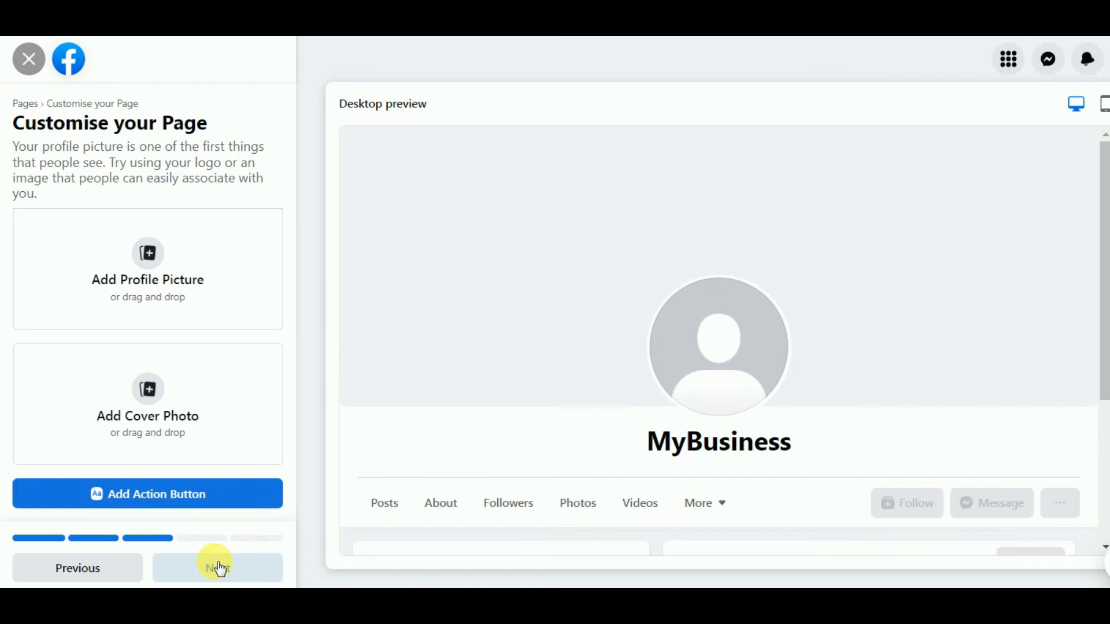
pyautogui.click(220, 570)
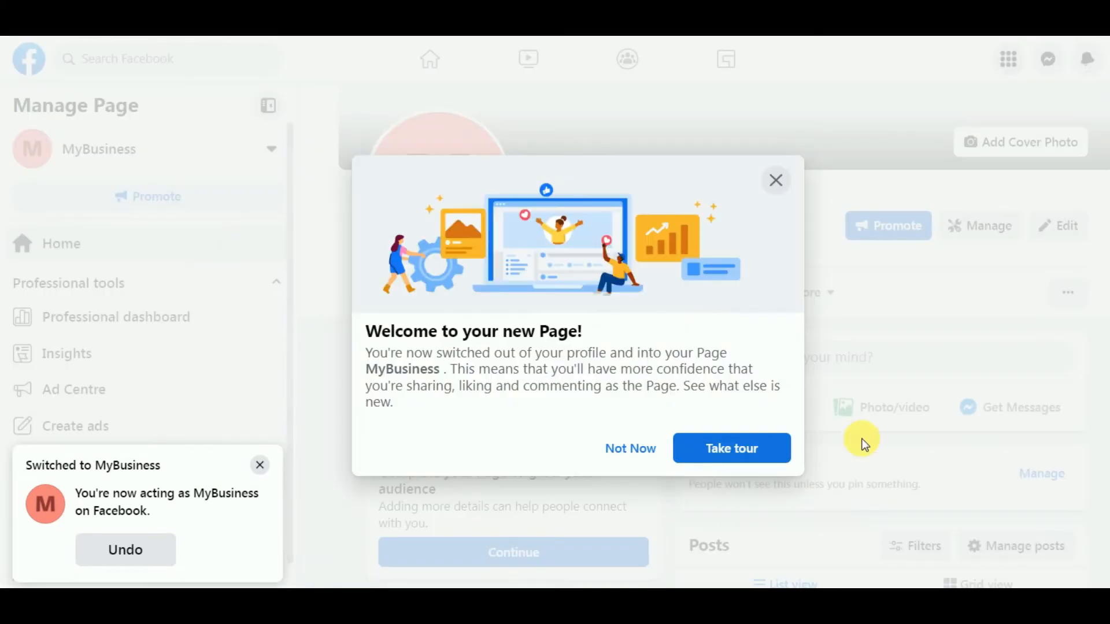
# Dismiss the welcome message and scroll down to the Page's Intro section
pyautogui.click(777, 182)
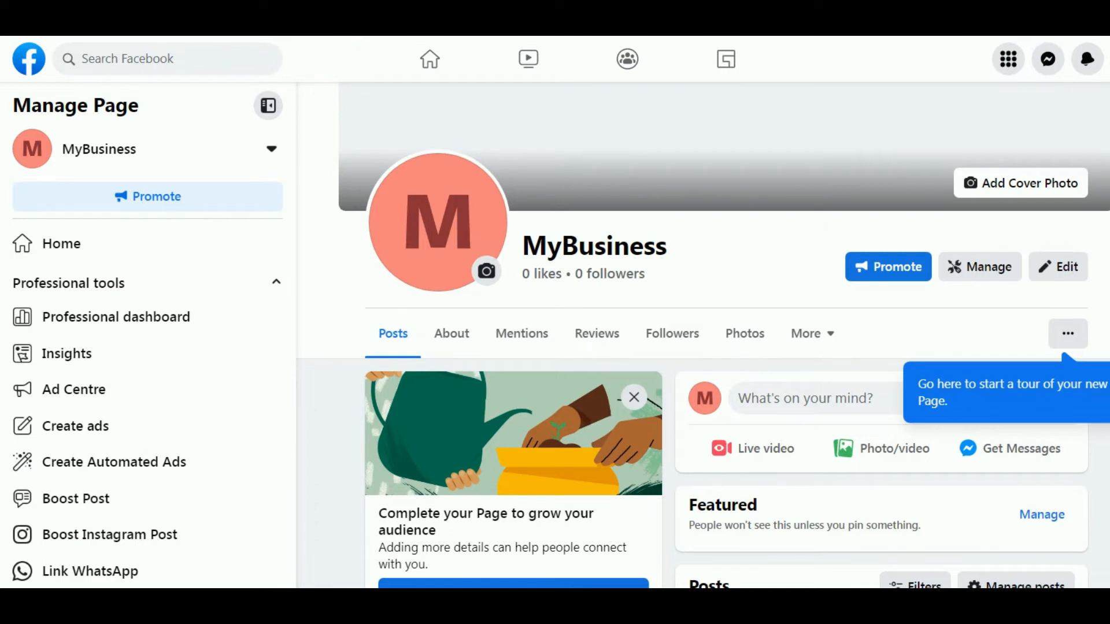
pyautogui.scroll(-6, 495, 139)
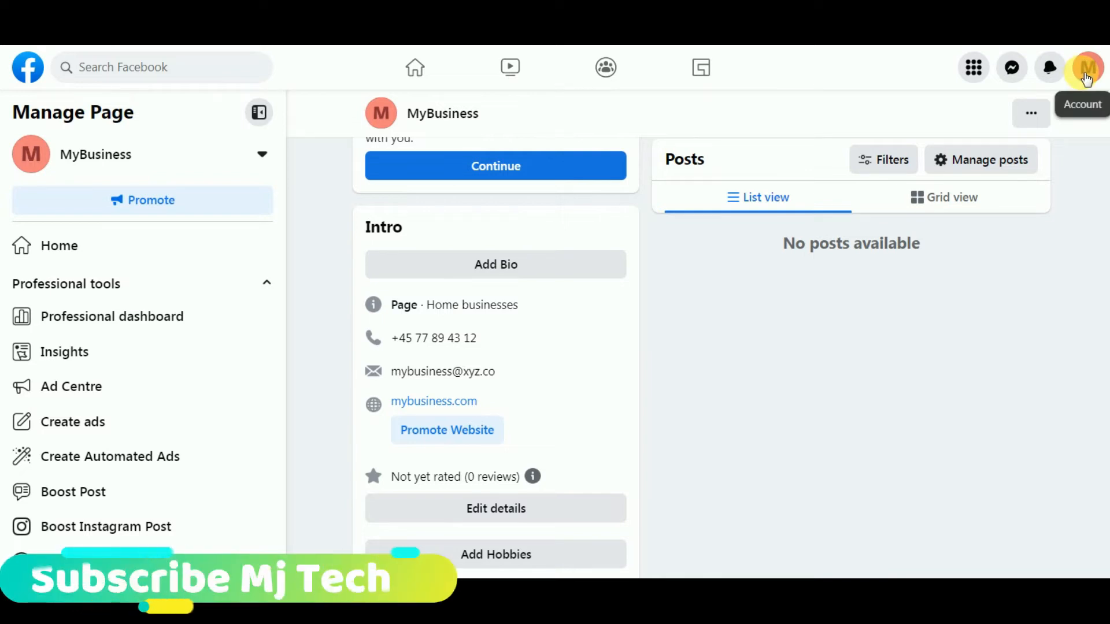
# Open the Page's Settings via the account menu's Settings & privacy
pyautogui.click(1086, 75)
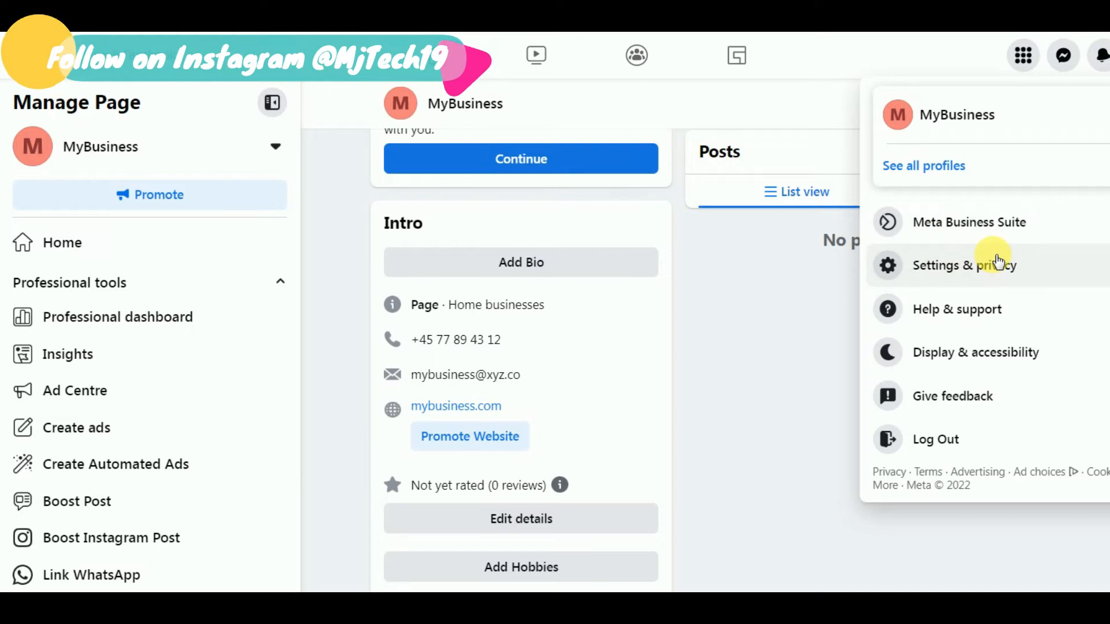
pyautogui.click(958, 265)
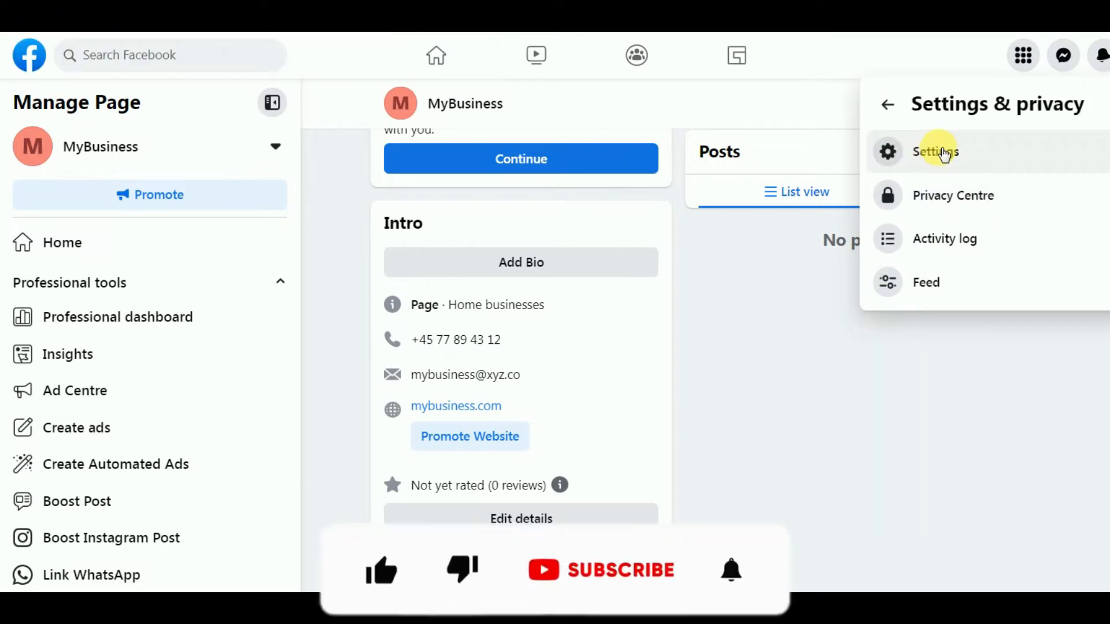
pyautogui.click(944, 155)
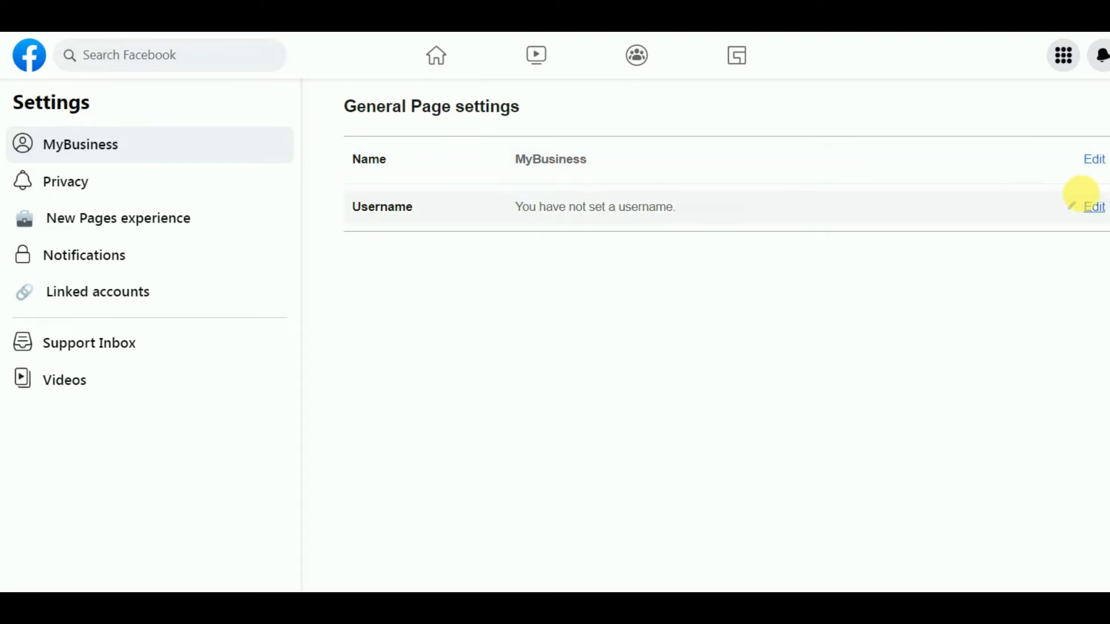
# Review the Page name, leaving it as MyBusiness, then open the username editor
pyautogui.click(1095, 162)
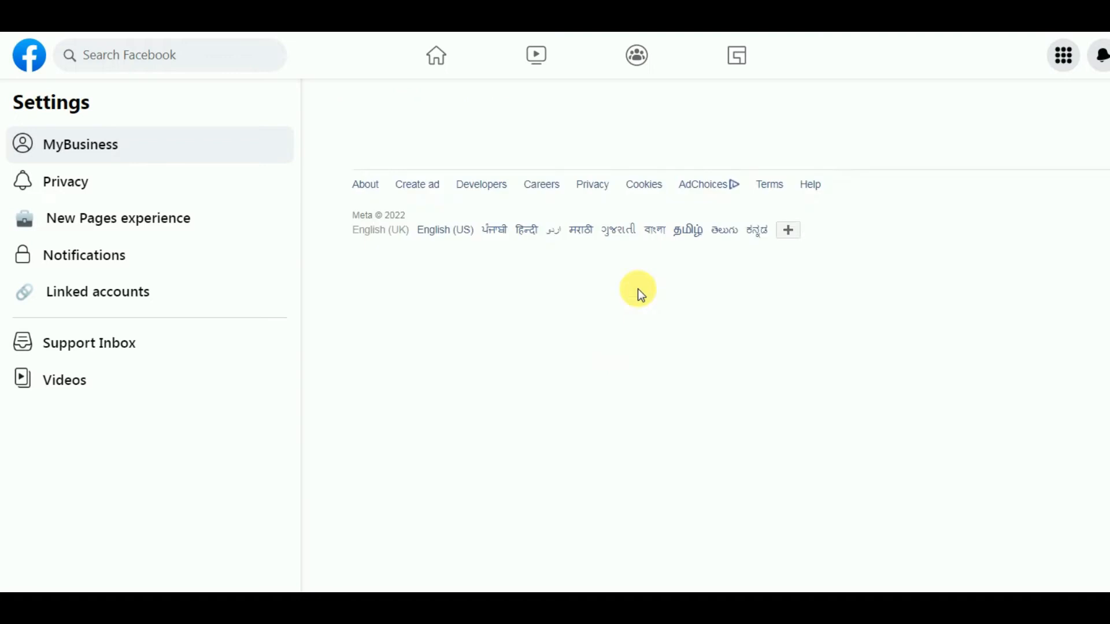
pyautogui.click(725, 173)
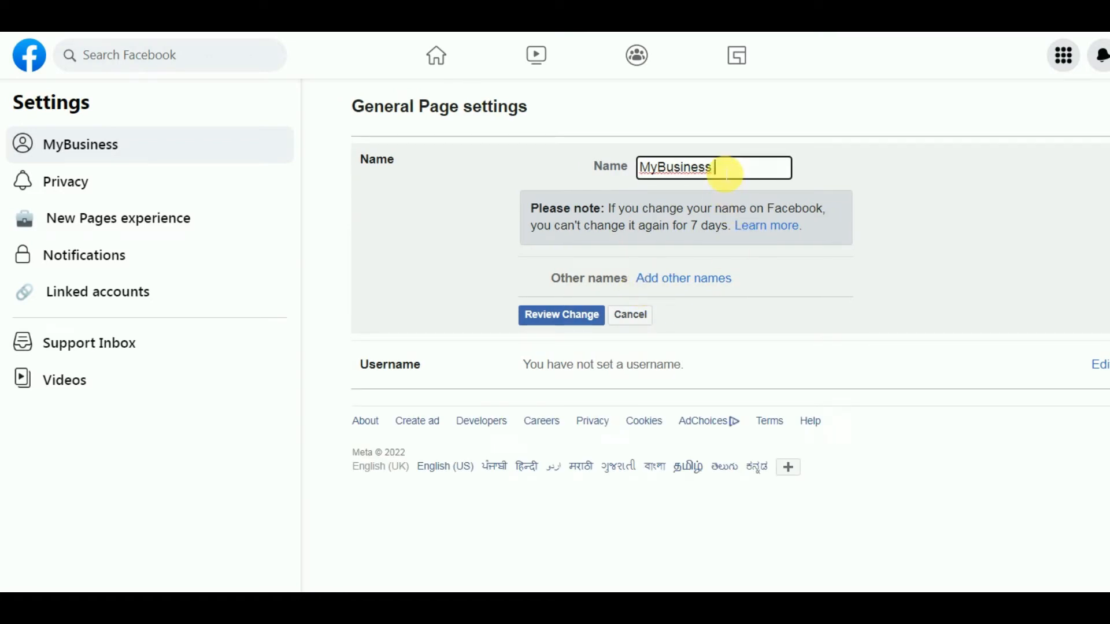
pyautogui.click(828, 157)
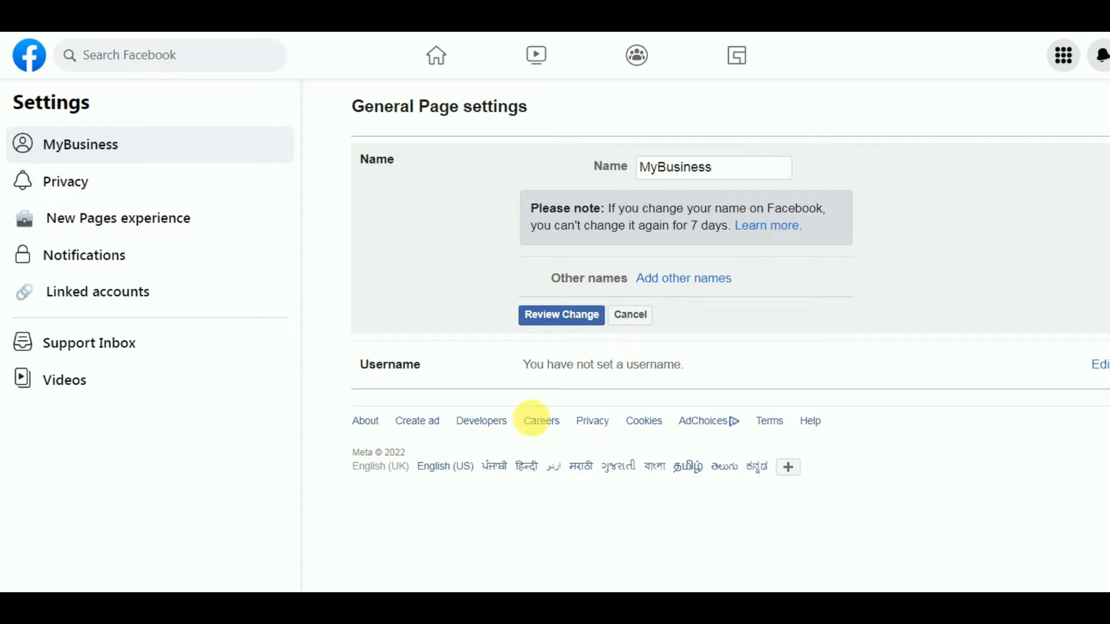
pyautogui.click(1092, 373)
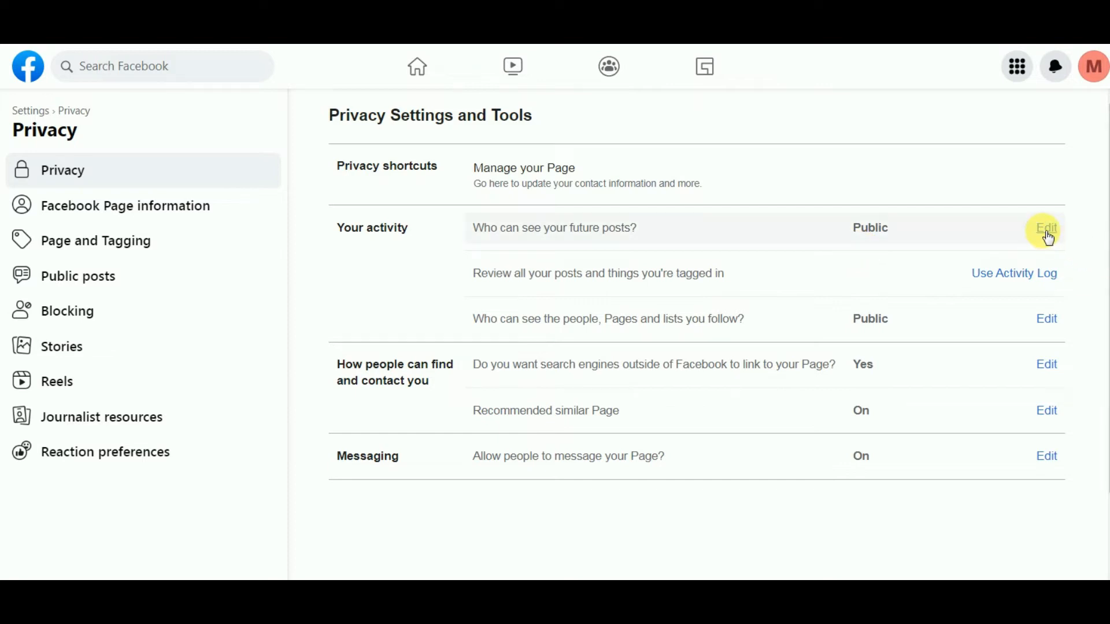
pyautogui.click(1048, 229)
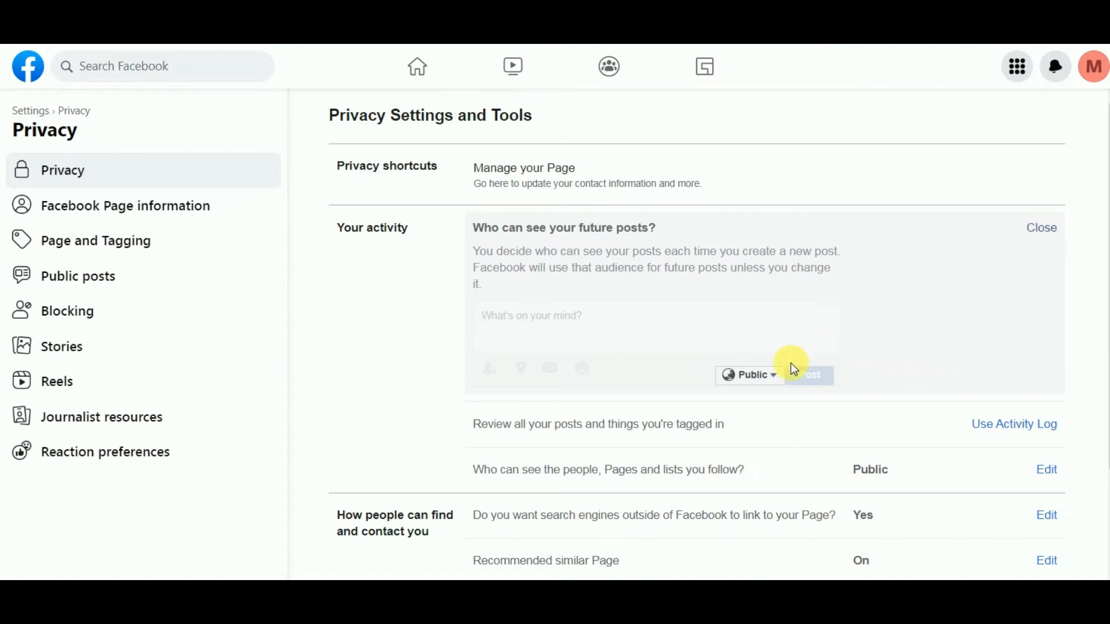
pyautogui.click(775, 376)
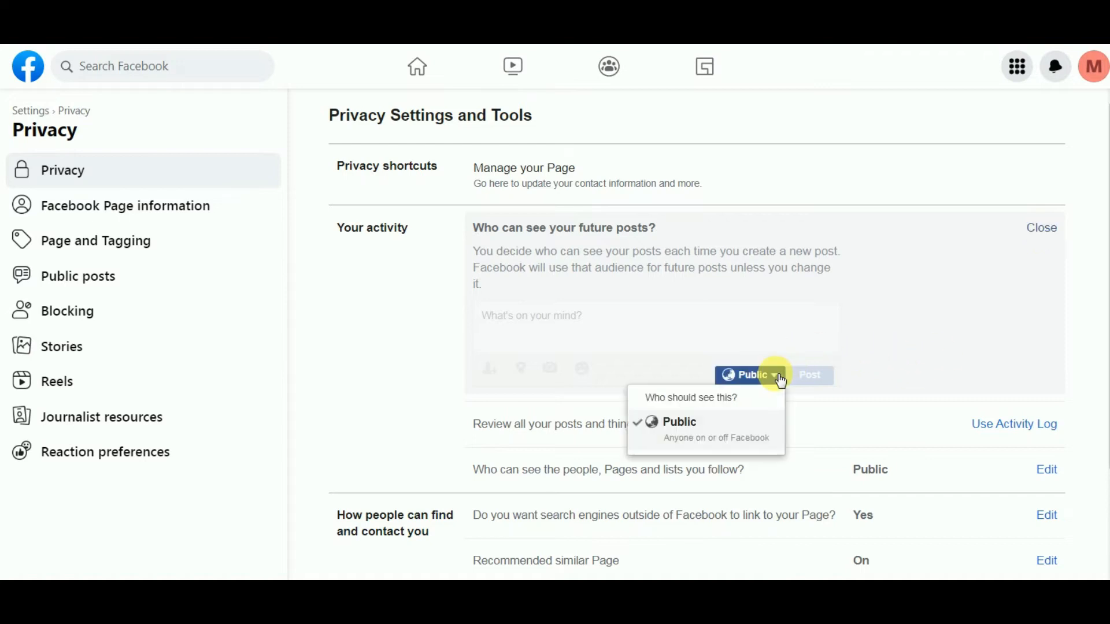
pyautogui.click(657, 445)
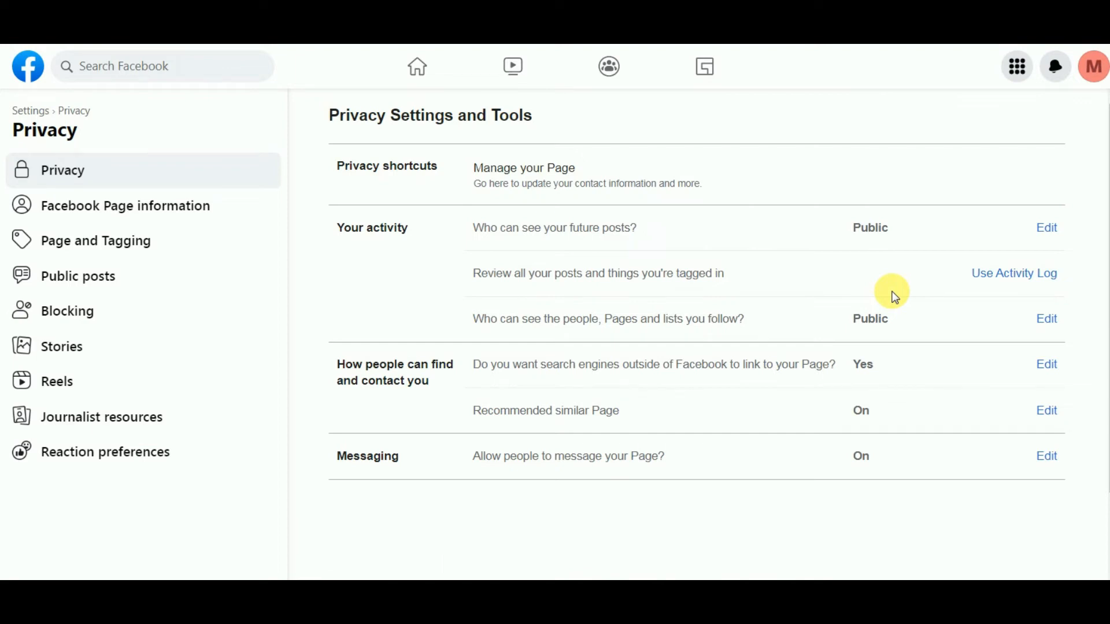
# Limit who can see the people, Pages and lists you follow to Only me
pyautogui.click(1048, 319)
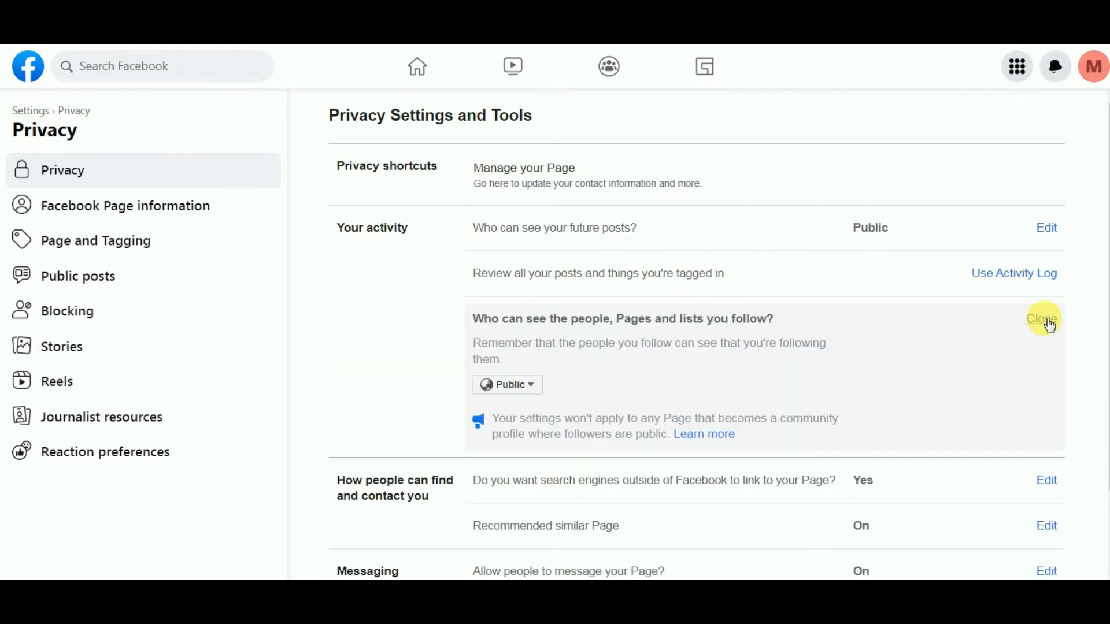
pyautogui.click(533, 389)
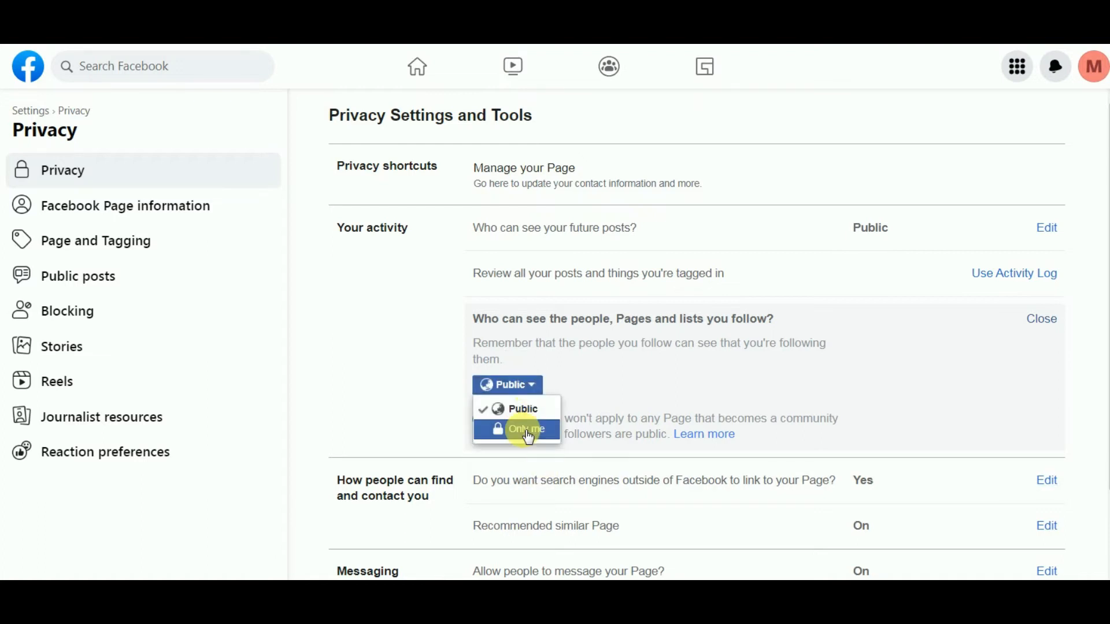
pyautogui.click(529, 438)
pyautogui.scroll(-2, 362, 521)
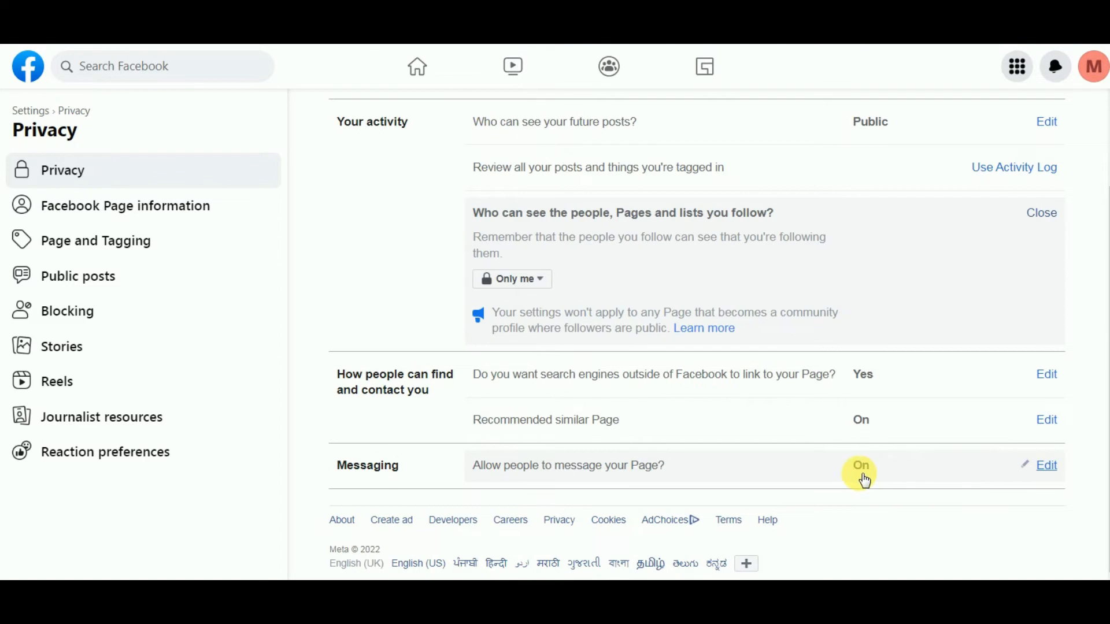
pyautogui.click(109, 241)
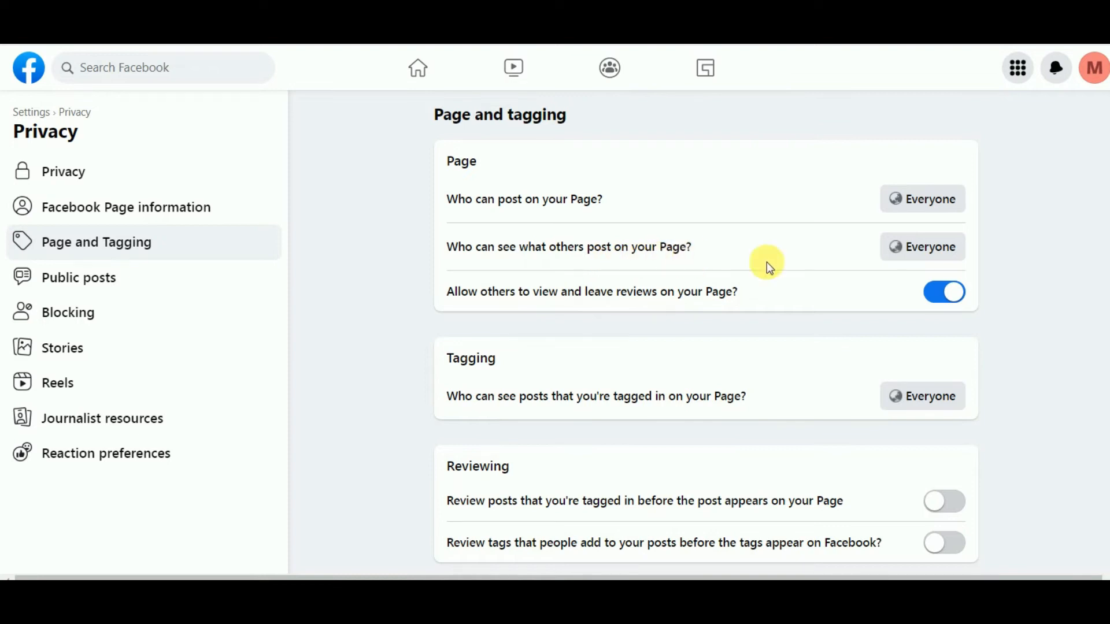
pyautogui.click(940, 246)
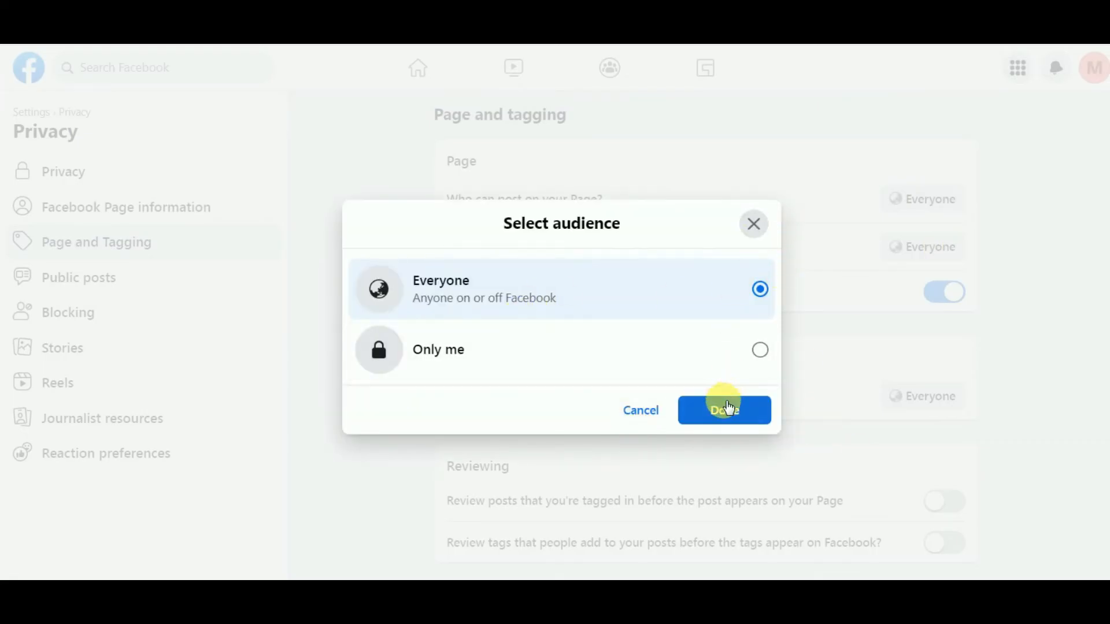
pyautogui.click(724, 408)
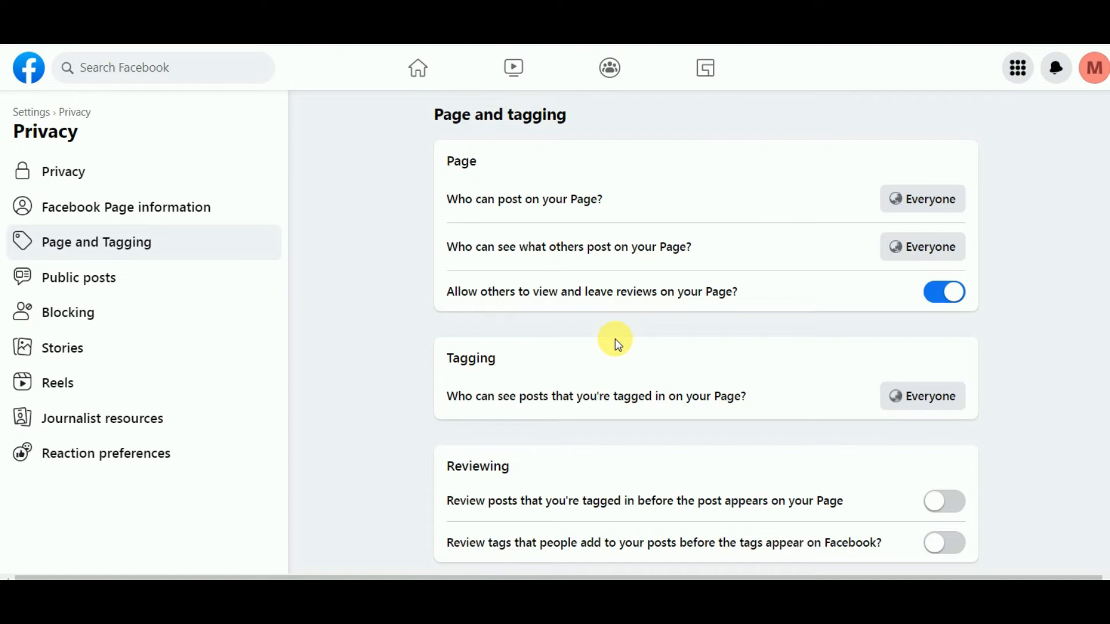
pyautogui.click(940, 297)
pyautogui.scroll(-2, 708, 399)
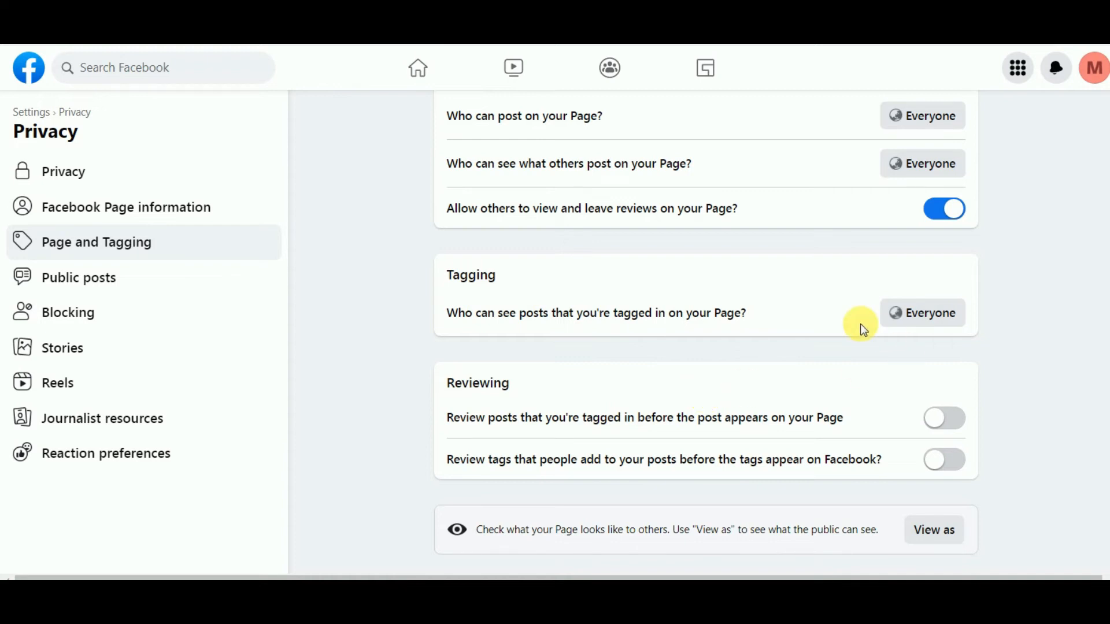
pyautogui.click(948, 320)
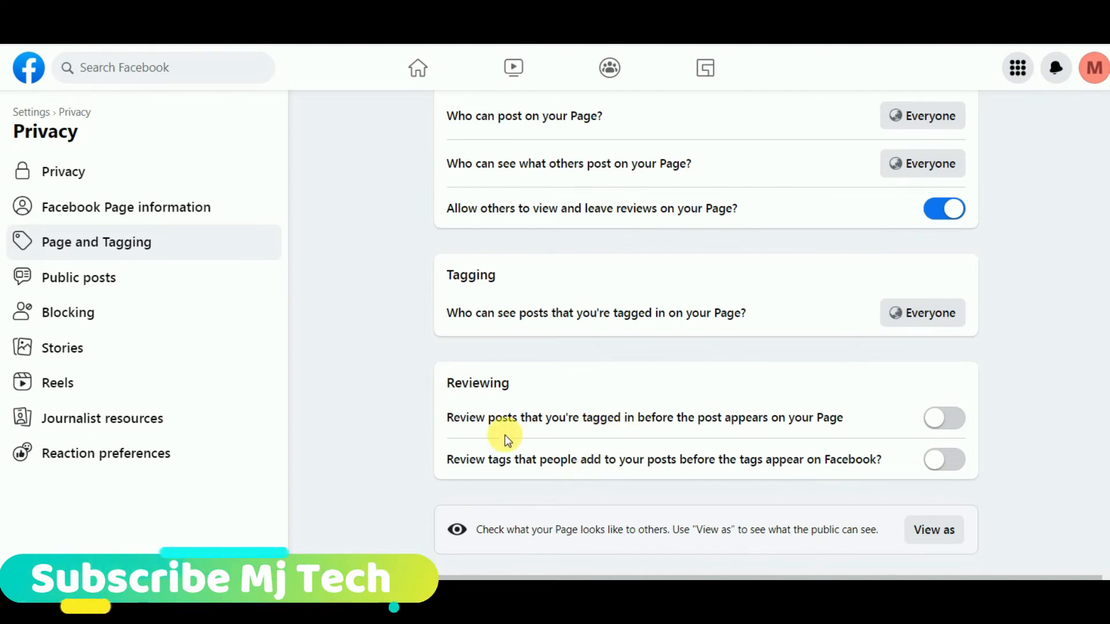
# Turn on review for posts you're tagged in and for tags people add
pyautogui.click(959, 421)
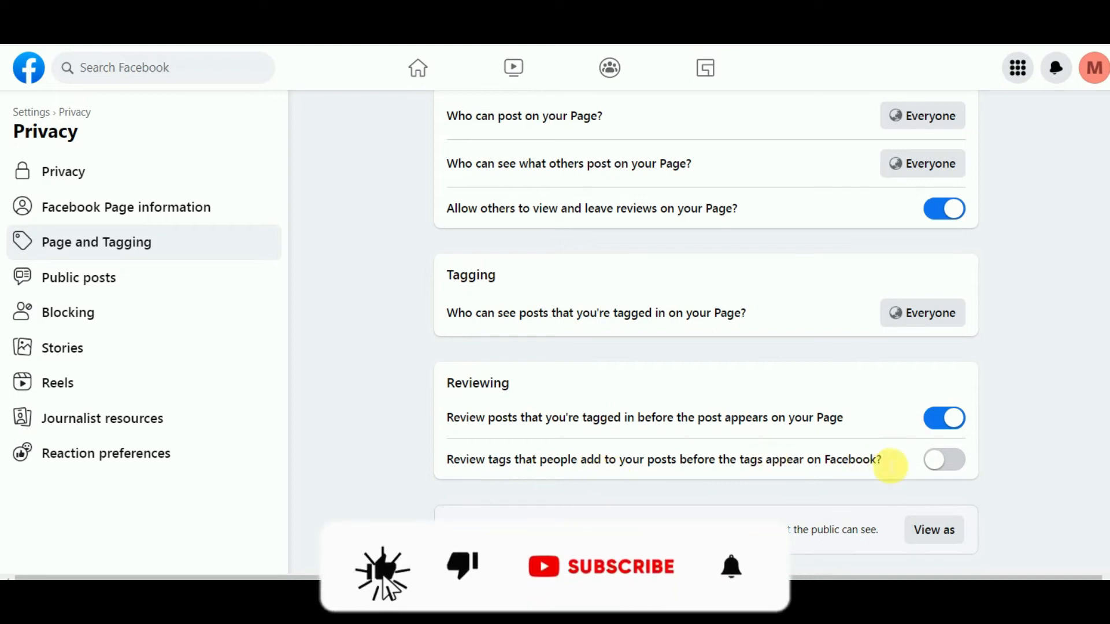
pyautogui.click(954, 462)
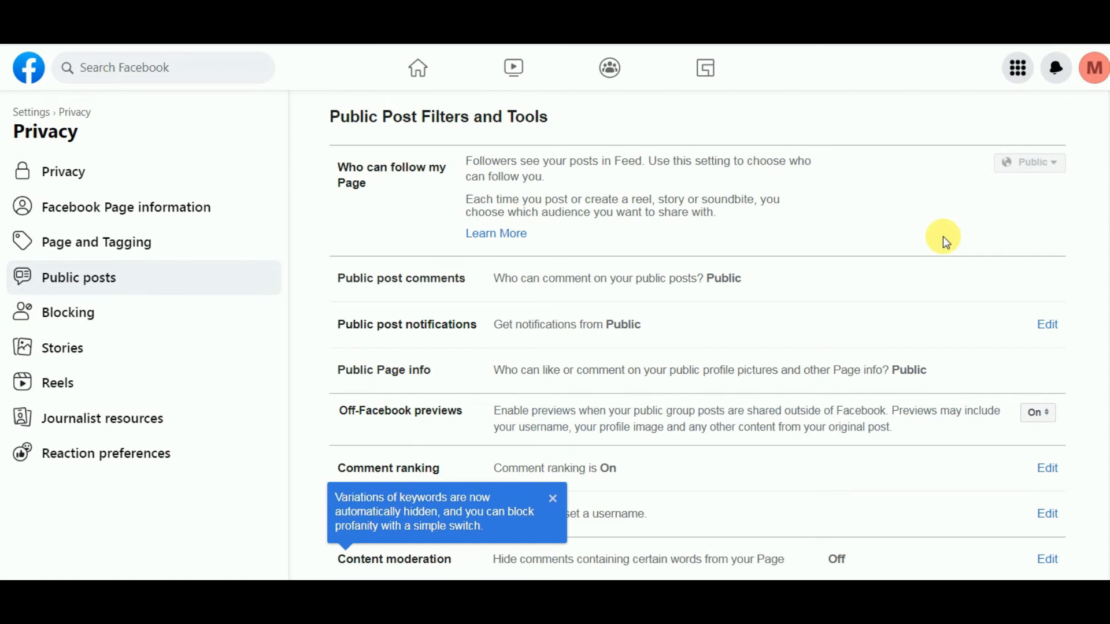
# Check who can get public post notifications, then open the Country restrictions editor
pyautogui.scroll(-2, 634, 241)
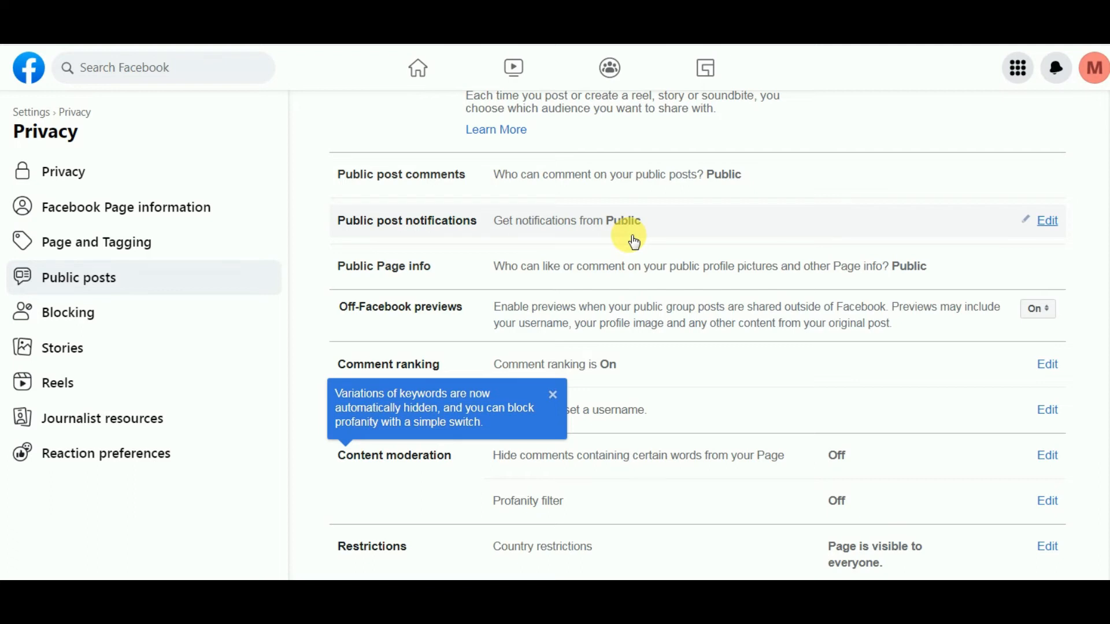
pyautogui.click(1049, 221)
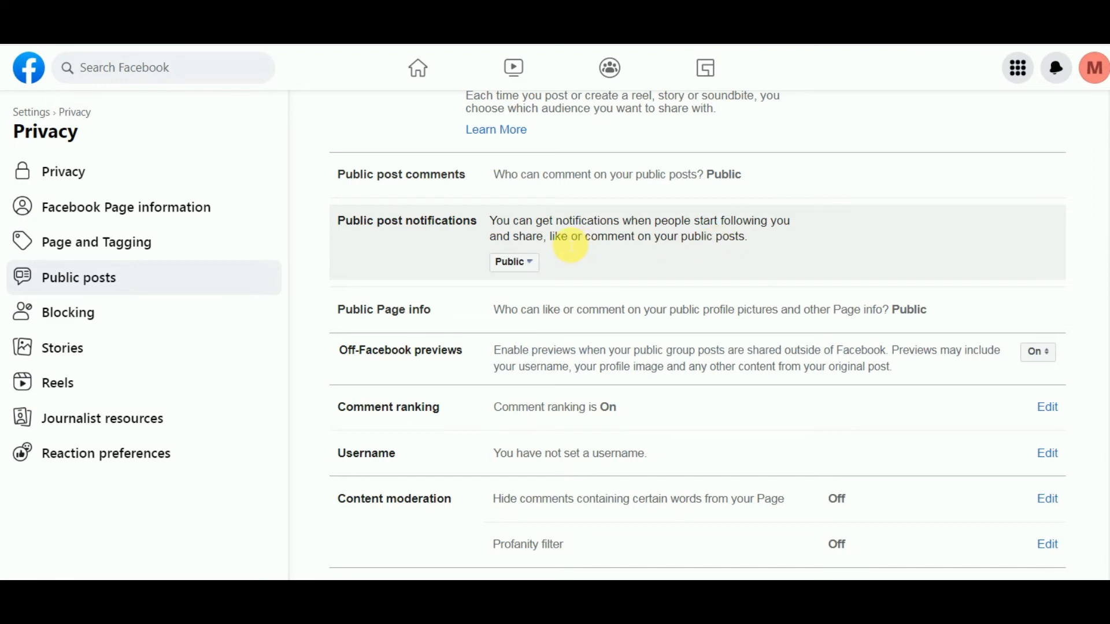
pyautogui.click(537, 265)
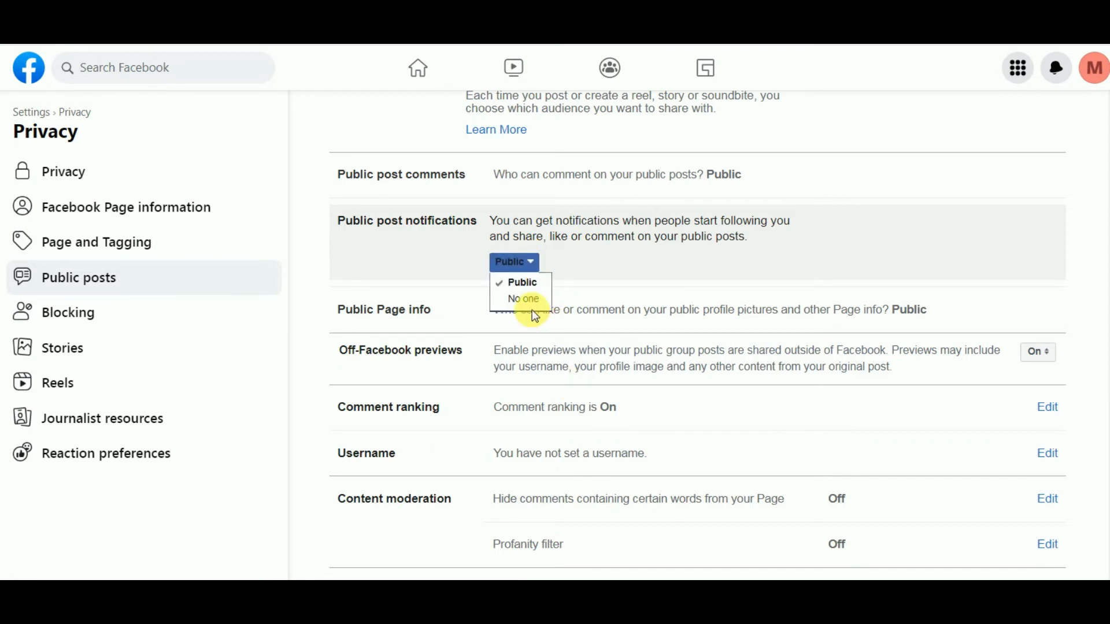
pyautogui.scroll(-4, 532, 310)
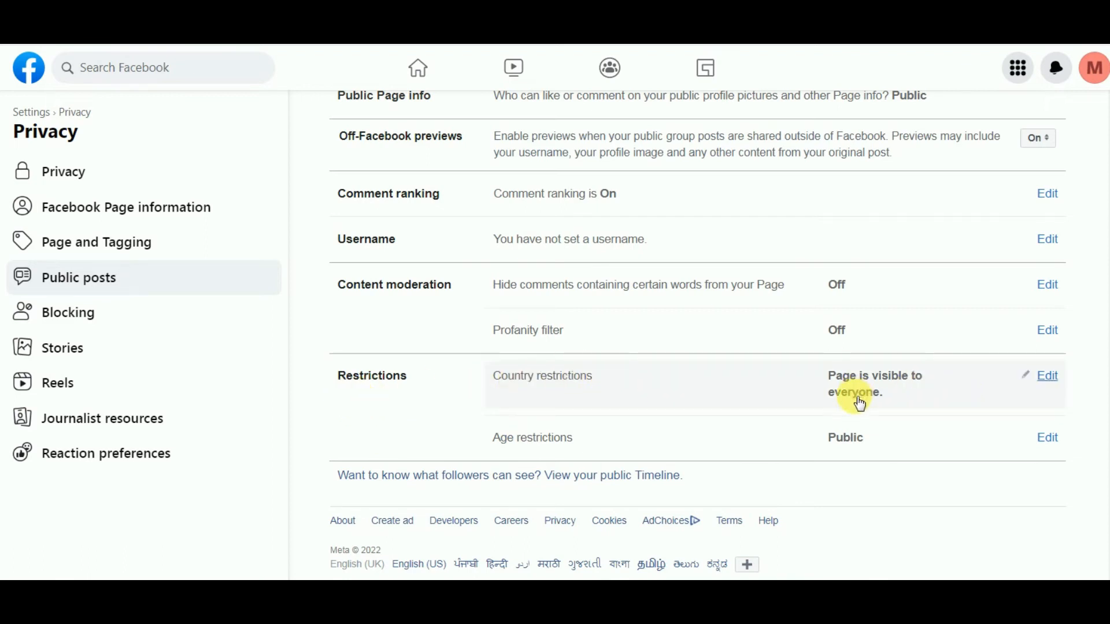
pyautogui.click(1057, 379)
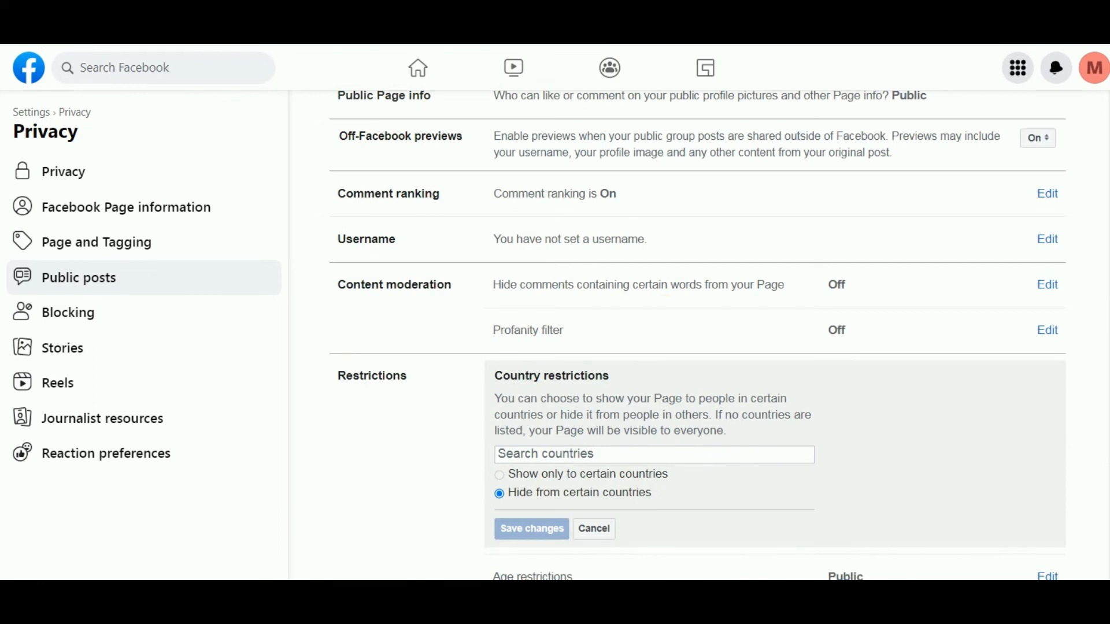
# Try the country search and view the Age restrictions choices without changing them
pyautogui.click(529, 454)
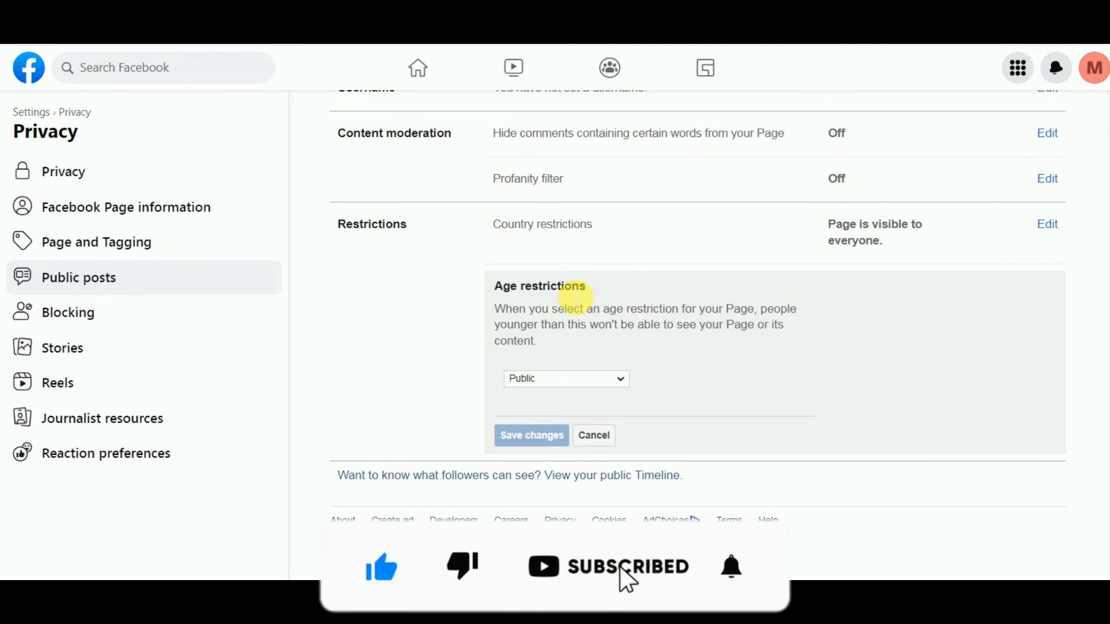
pyautogui.click(607, 382)
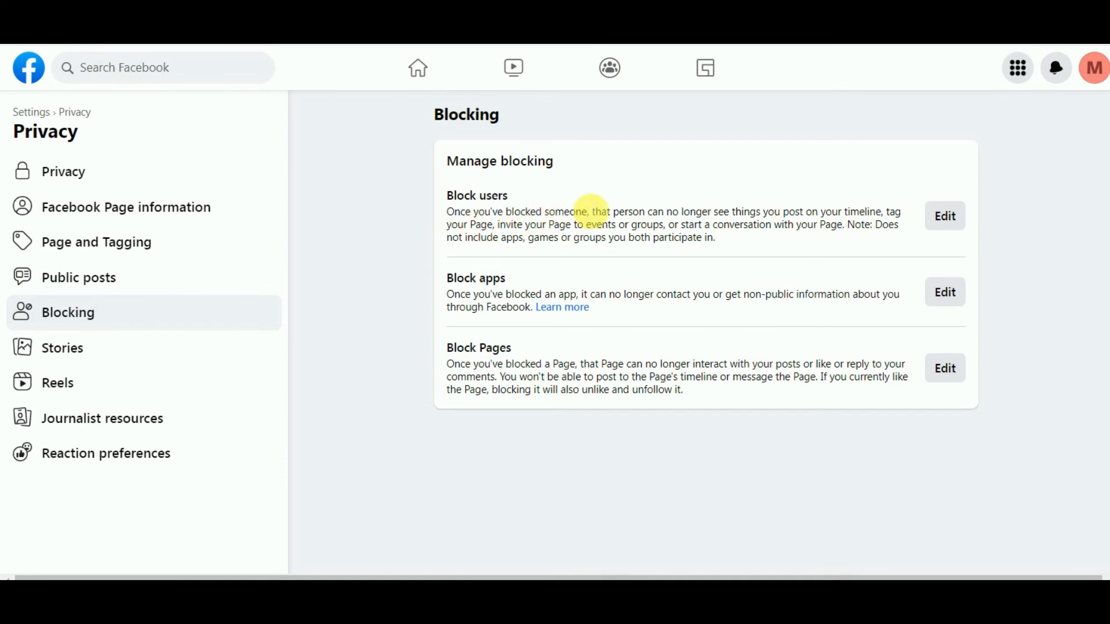
# Preview the Add to Blocked List dialogs for users, apps and Pages, closing each unchanged
pyautogui.click(954, 226)
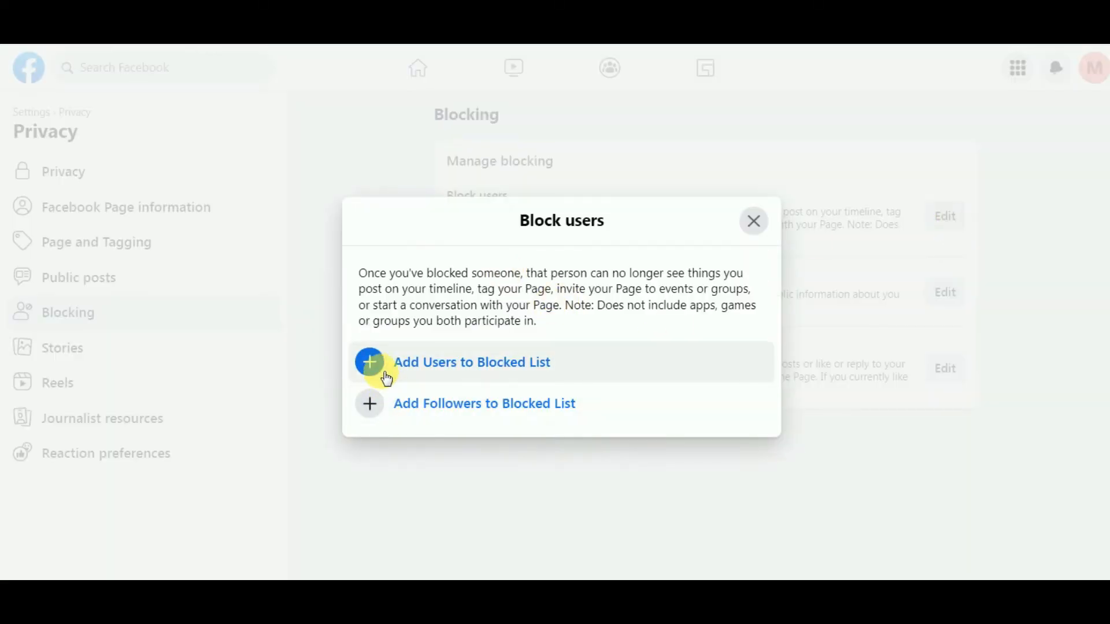
pyautogui.click(381, 365)
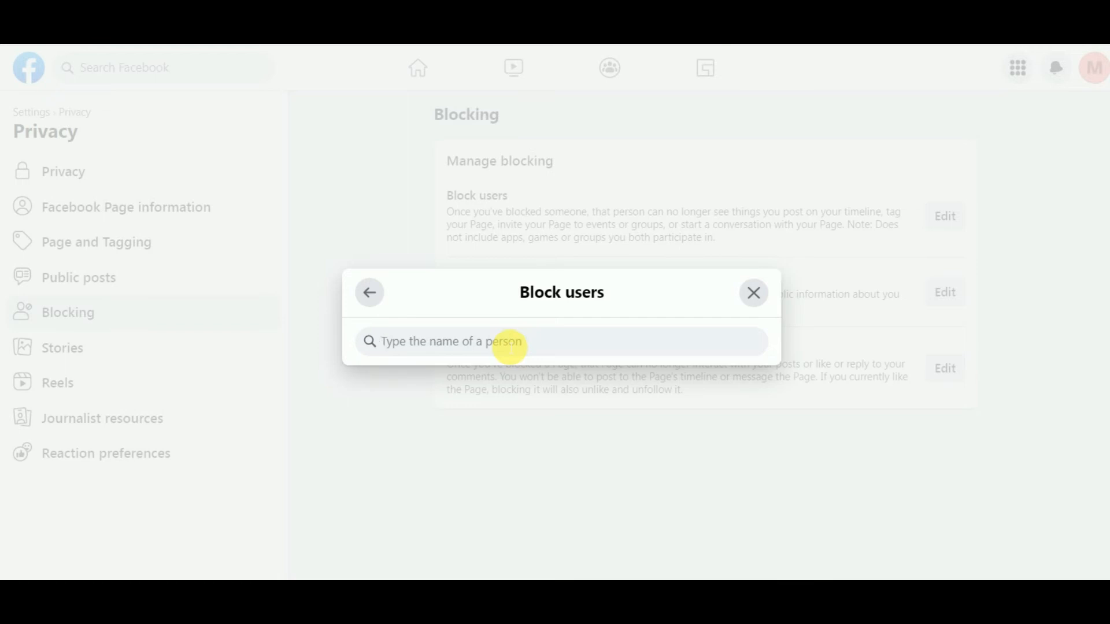
pyautogui.click(754, 293)
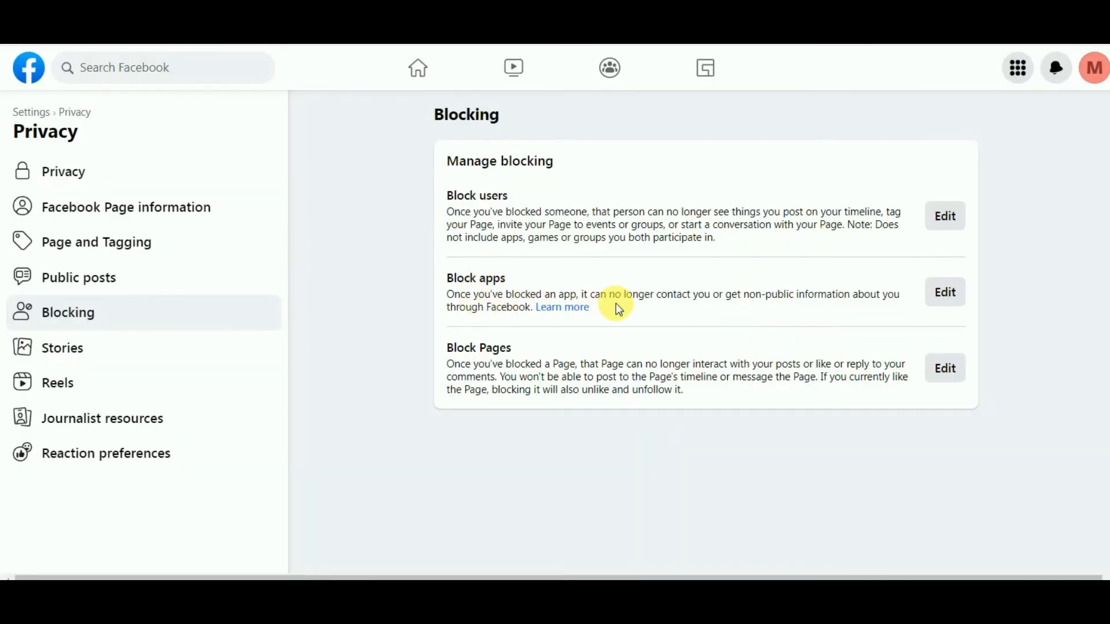
pyautogui.click(948, 295)
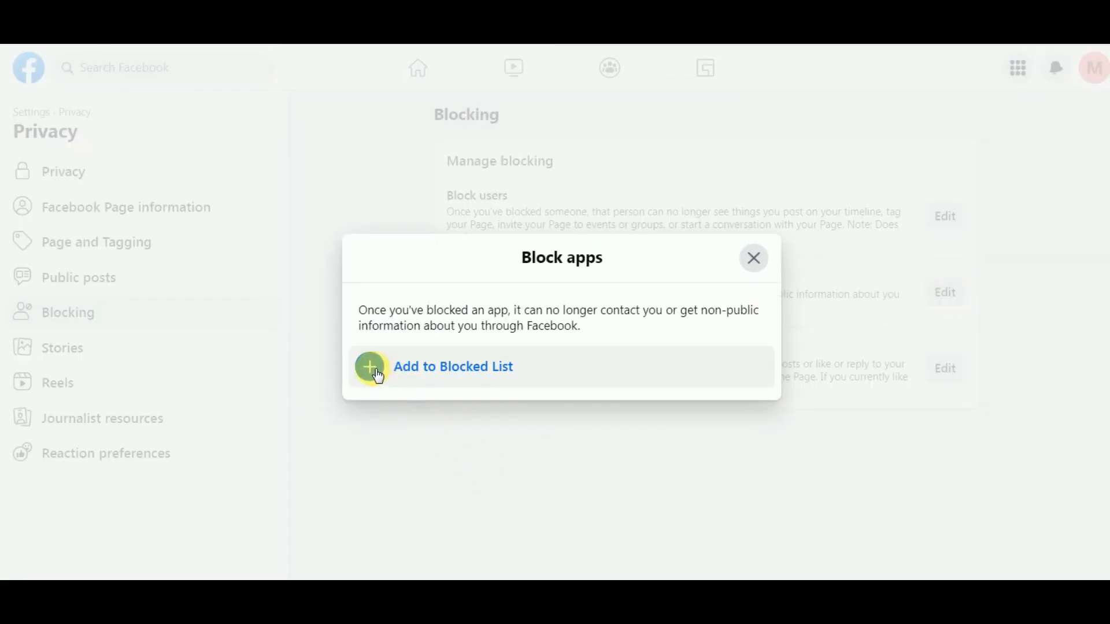
pyautogui.click(374, 370)
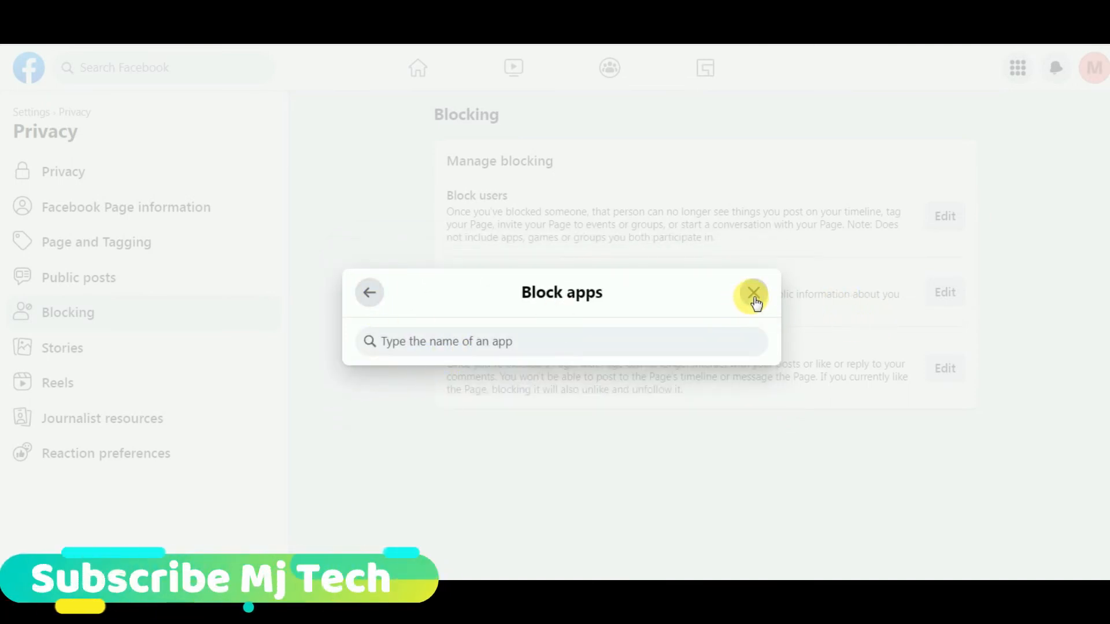
pyautogui.click(754, 295)
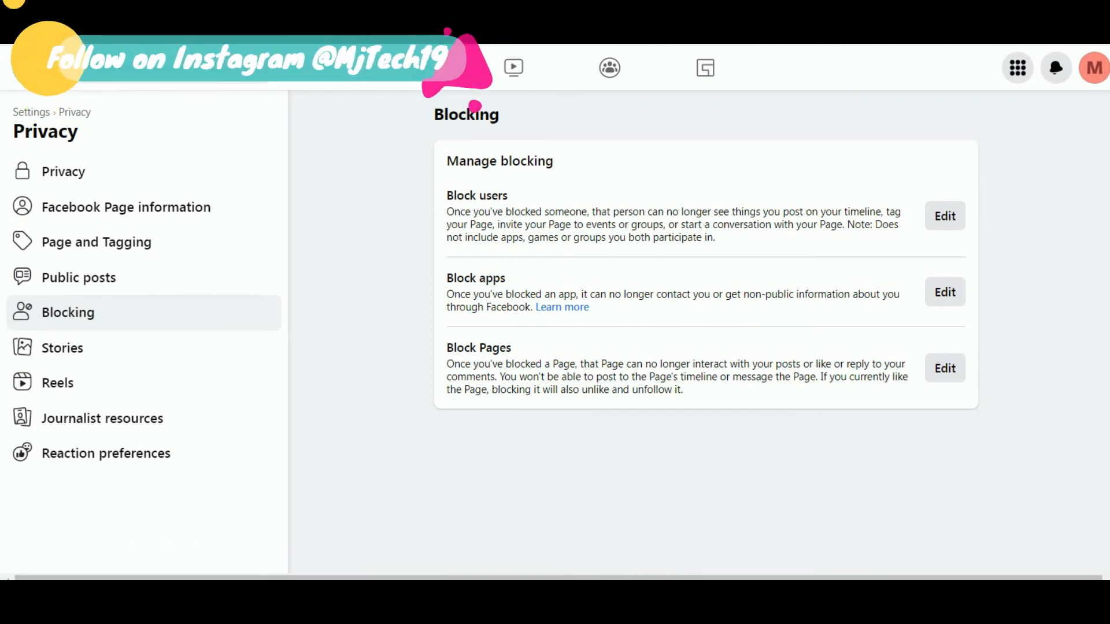
pyautogui.click(957, 380)
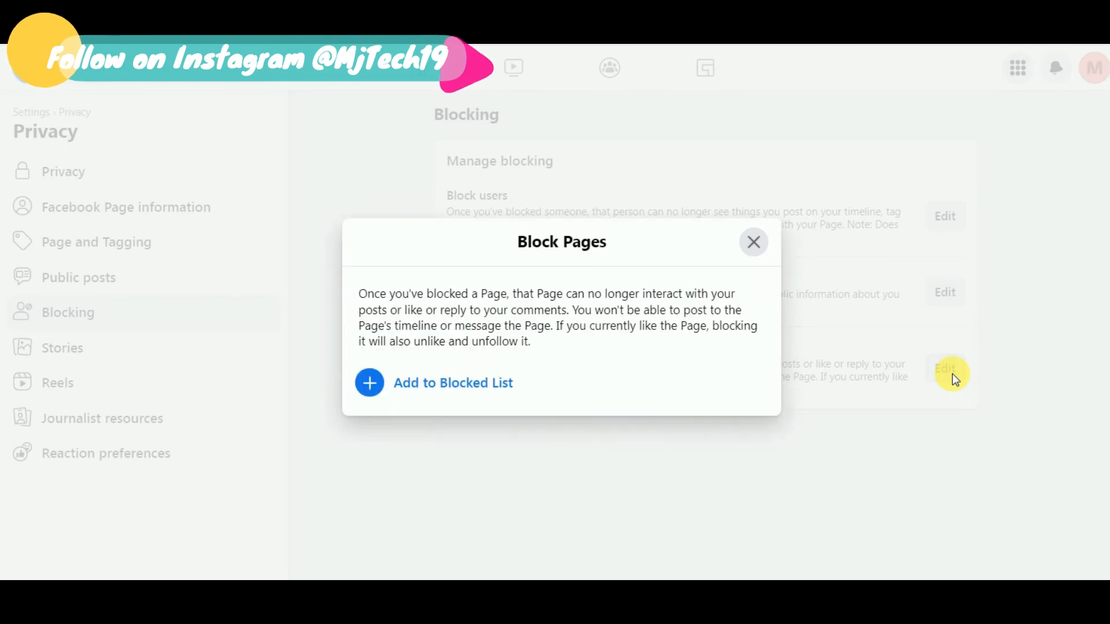
pyautogui.click(376, 383)
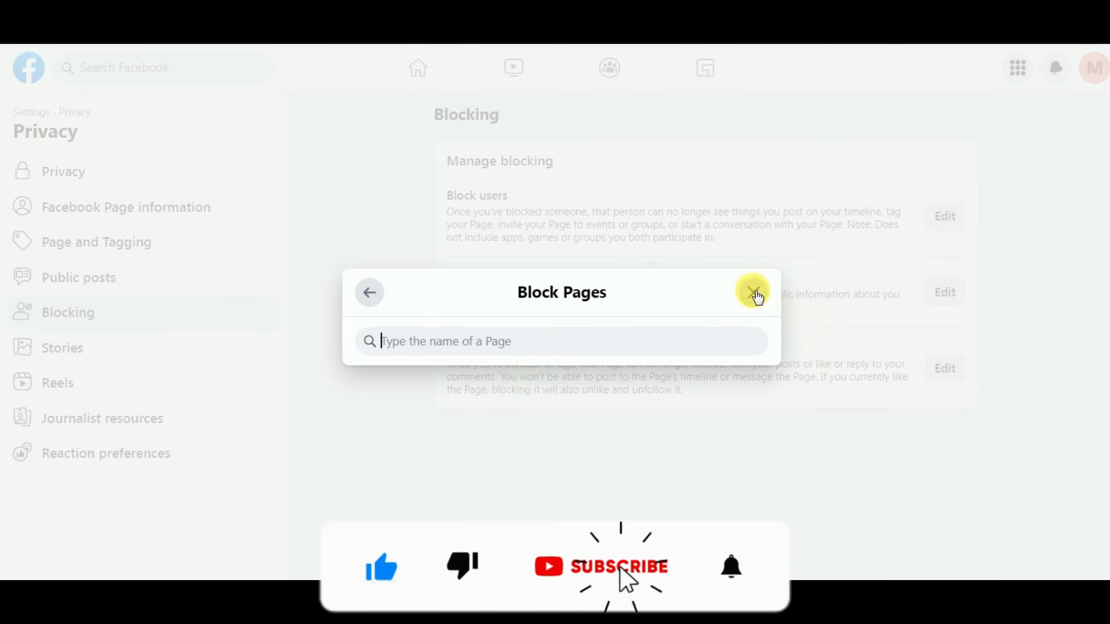
pyautogui.click(754, 294)
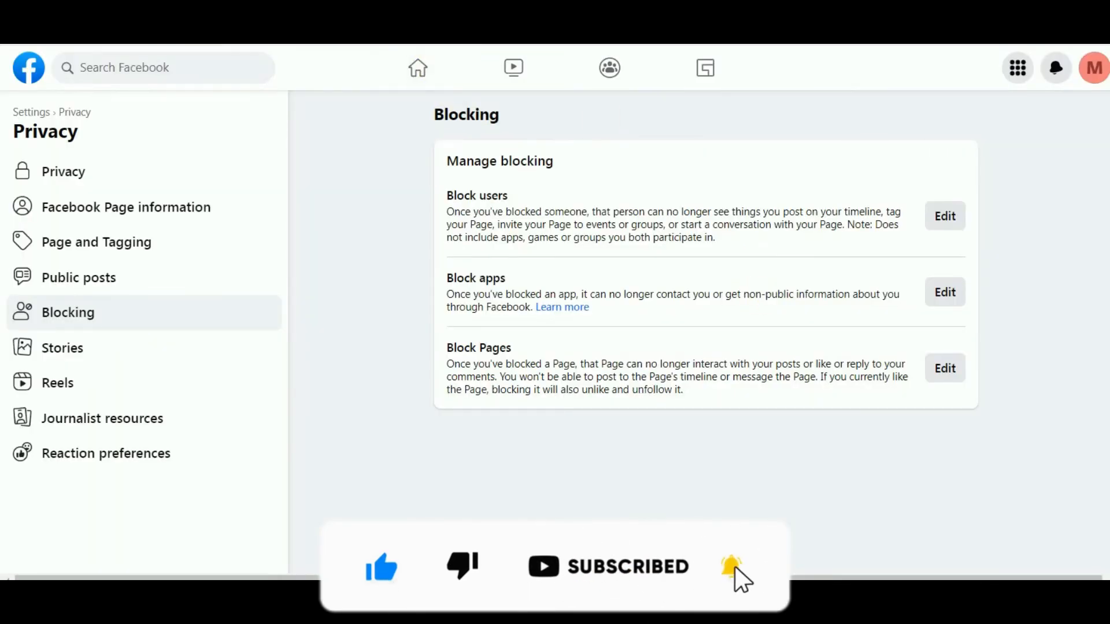
pyautogui.click(266, 350)
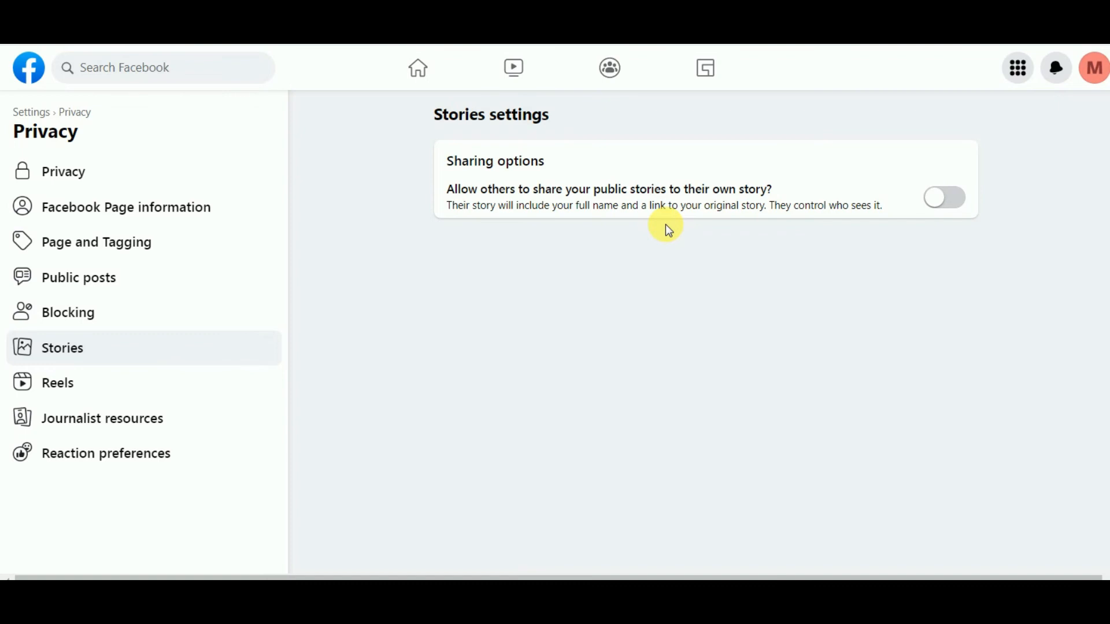
# Turn on 'Allow others to share your public stories' for the Page
pyautogui.click(948, 196)
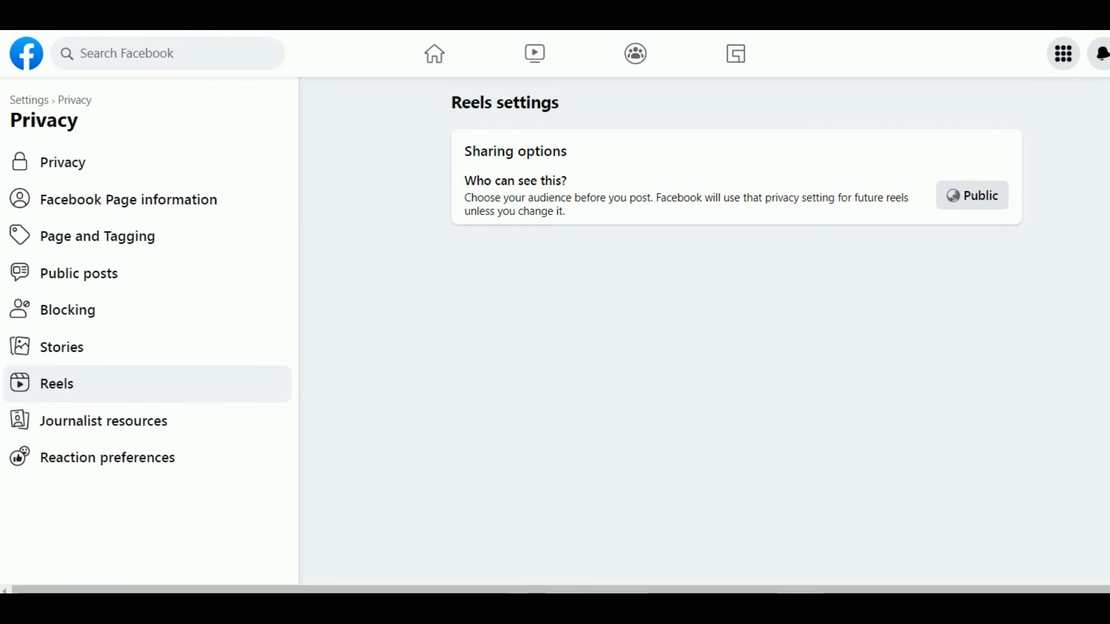
# Switch from the account menu to Meta Business Suite for the TechnicalSuri Page
pyautogui.click(1109, 53)
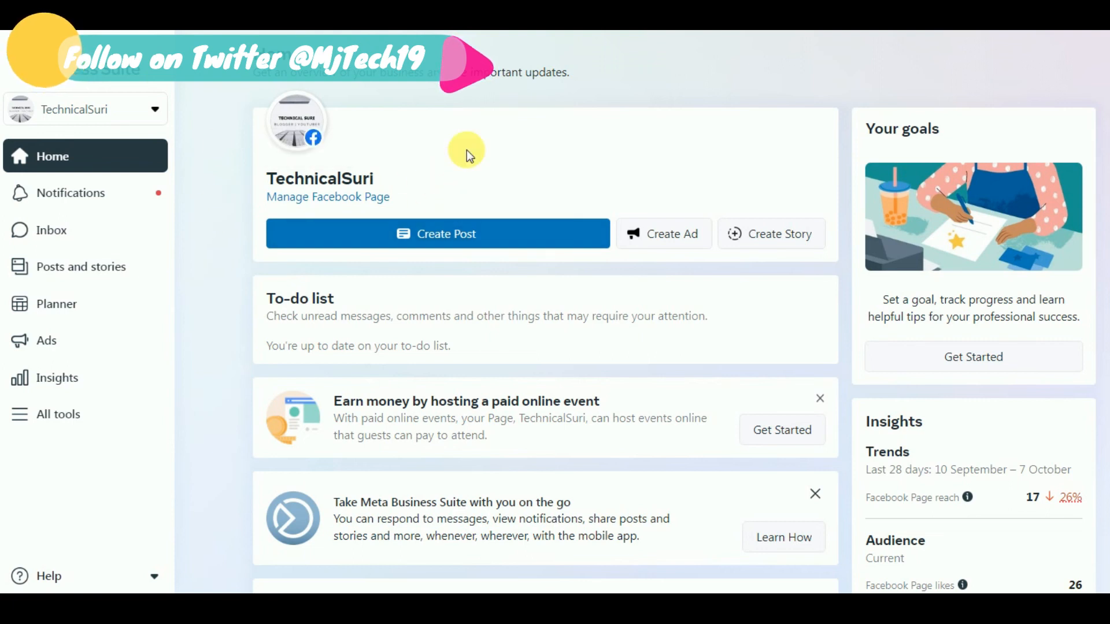
pyautogui.click(547, 232)
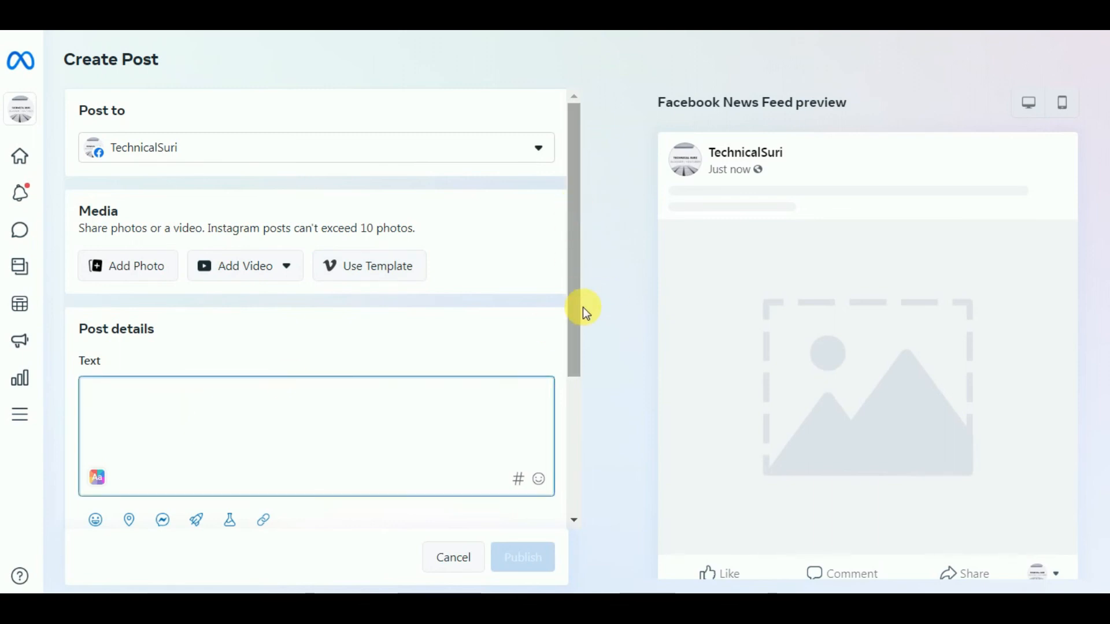
pyautogui.scroll(-2, 583, 307)
pyautogui.scroll(-1, 583, 307)
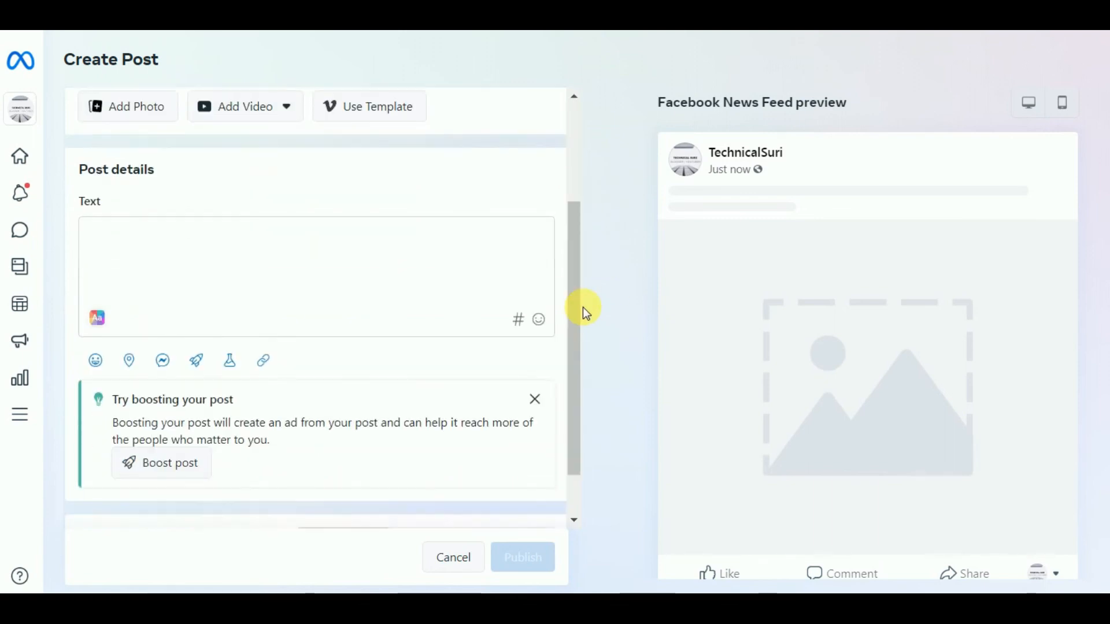
pyautogui.click(178, 459)
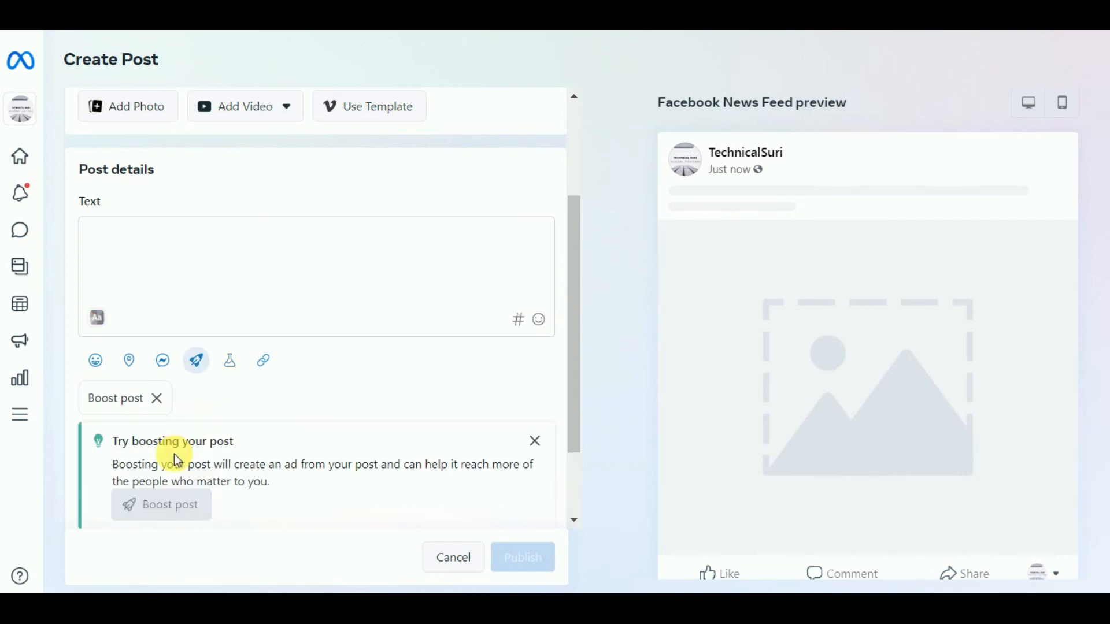
pyautogui.scroll(-2, 293, 431)
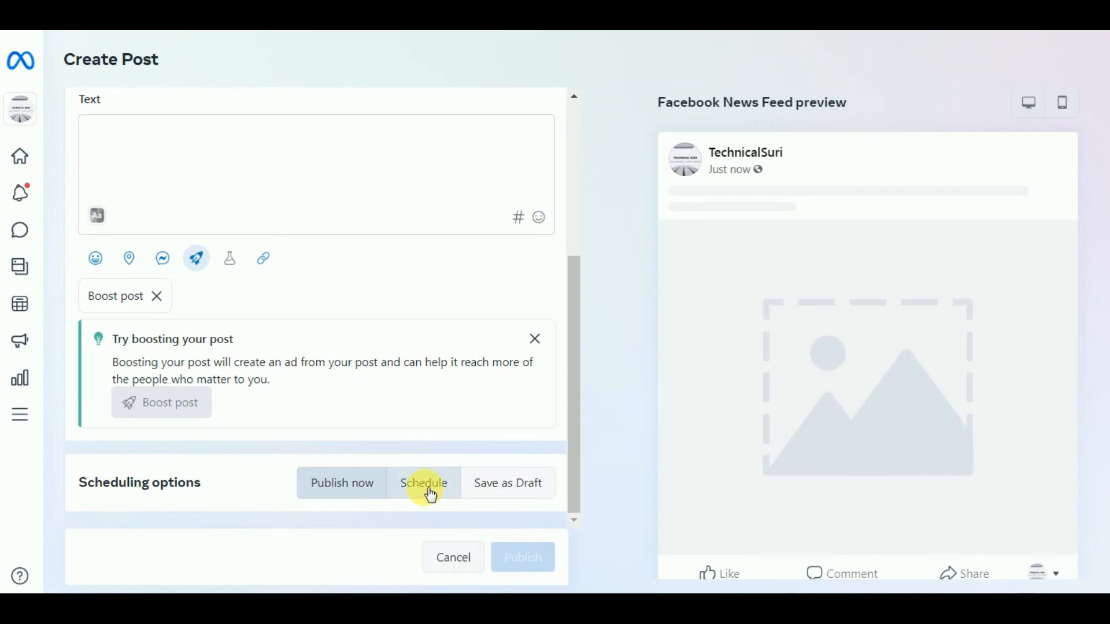
pyautogui.click(453, 557)
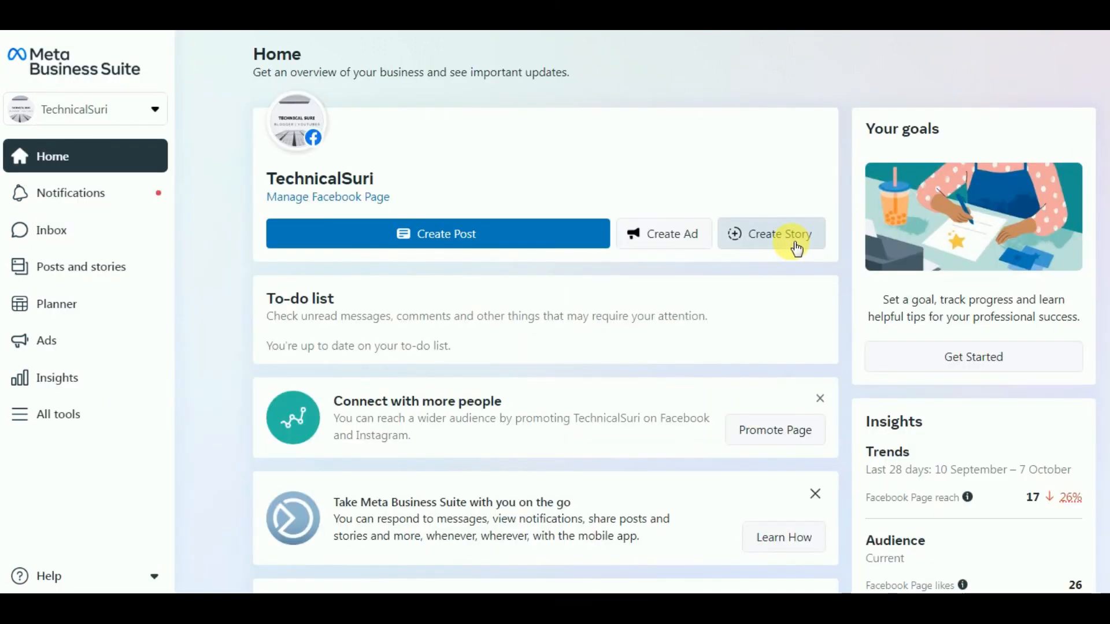
pyautogui.click(795, 244)
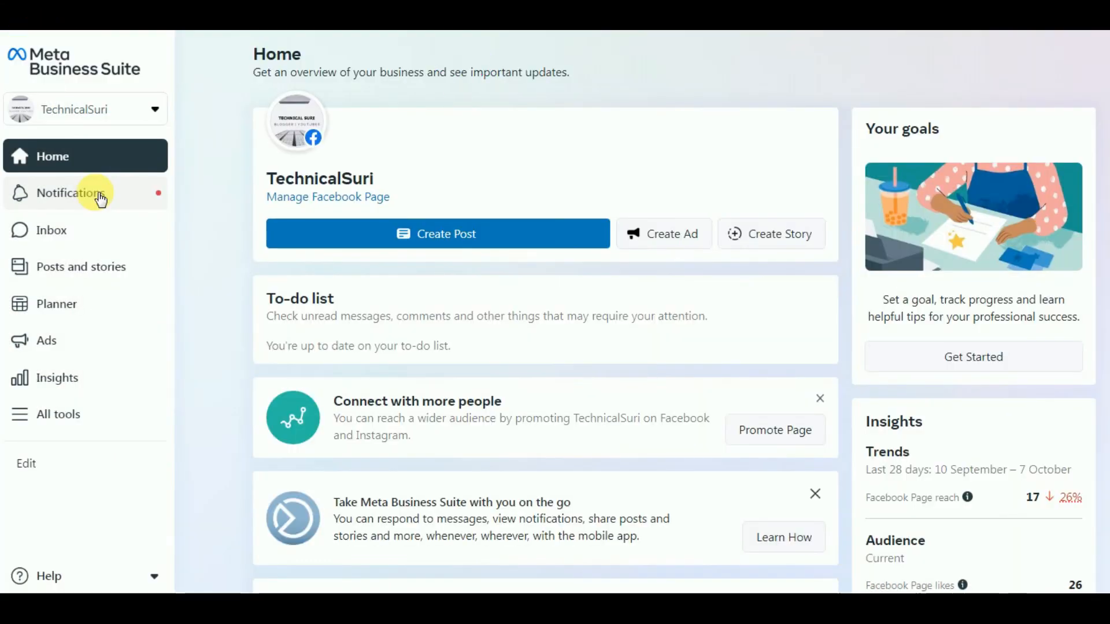
# Go to the Page's Inbox and filter it to Messenger, then Instagram Direct messages
pyautogui.click(99, 195)
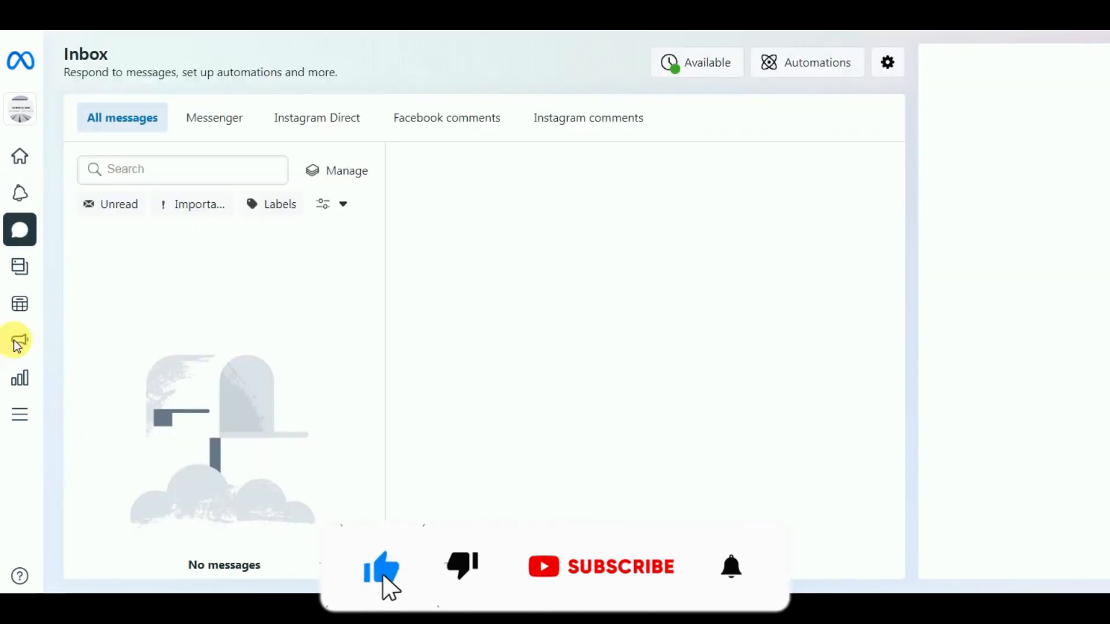
pyautogui.moveTo(19, 231)
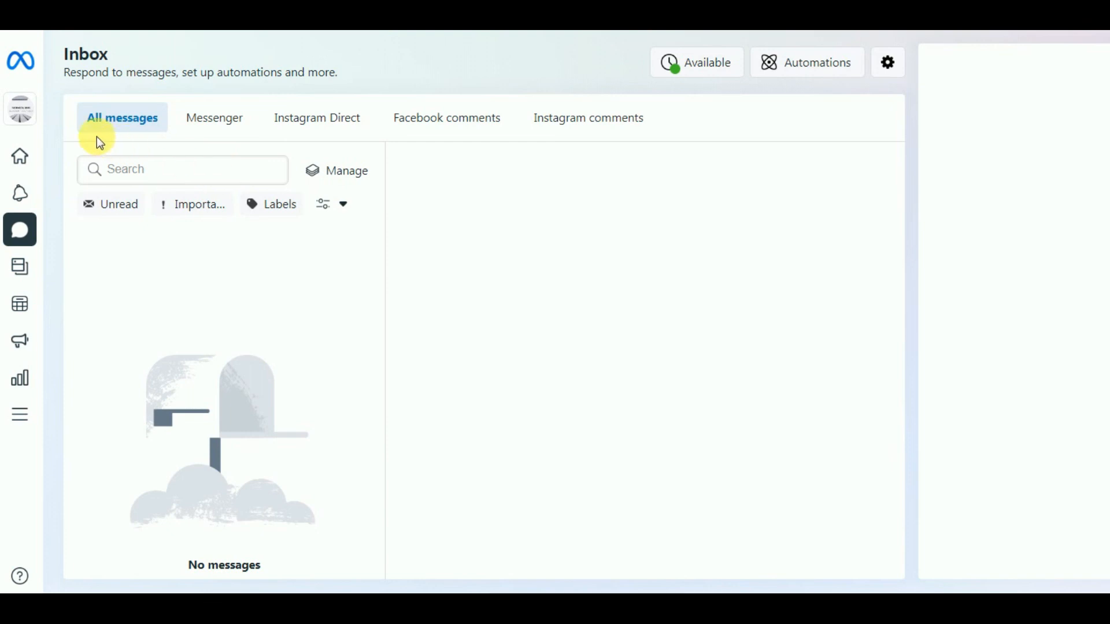
pyautogui.click(216, 130)
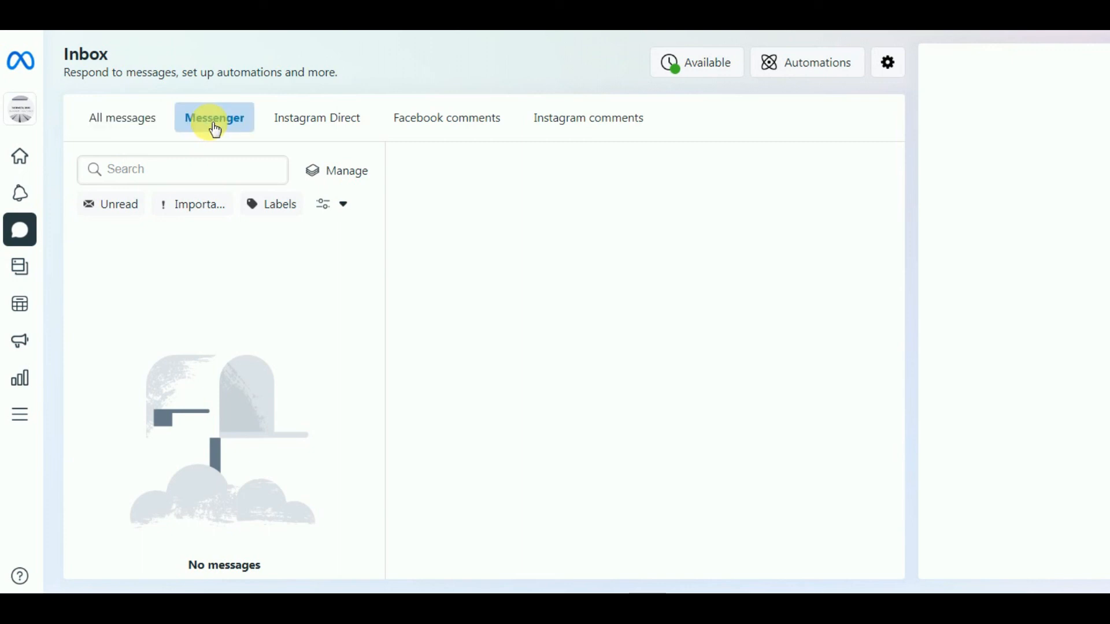
pyautogui.click(298, 130)
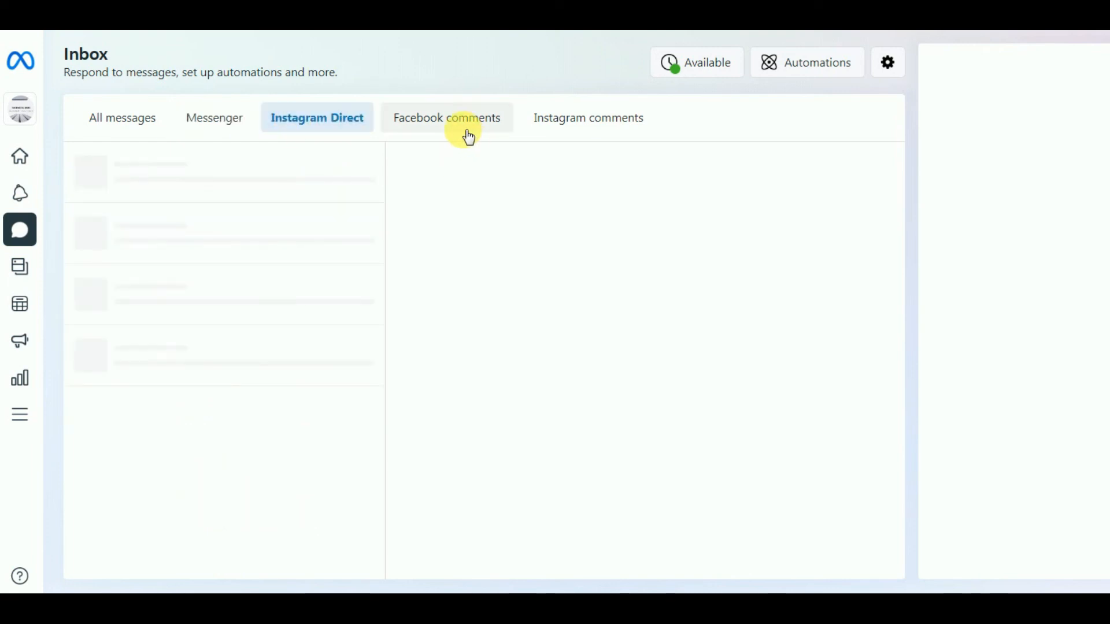